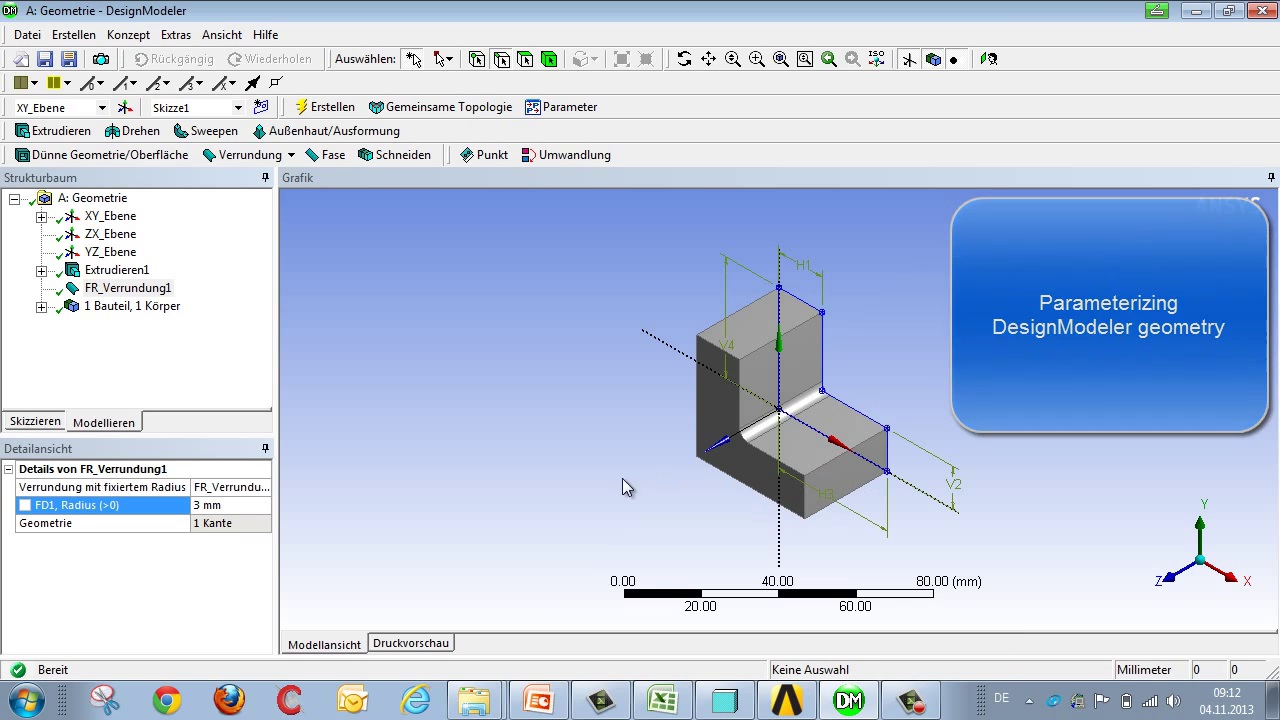
# Create a parameter named Dicke from dimension H1 of Skizze1 under Extrudieren1
pyautogui.click(41, 270)
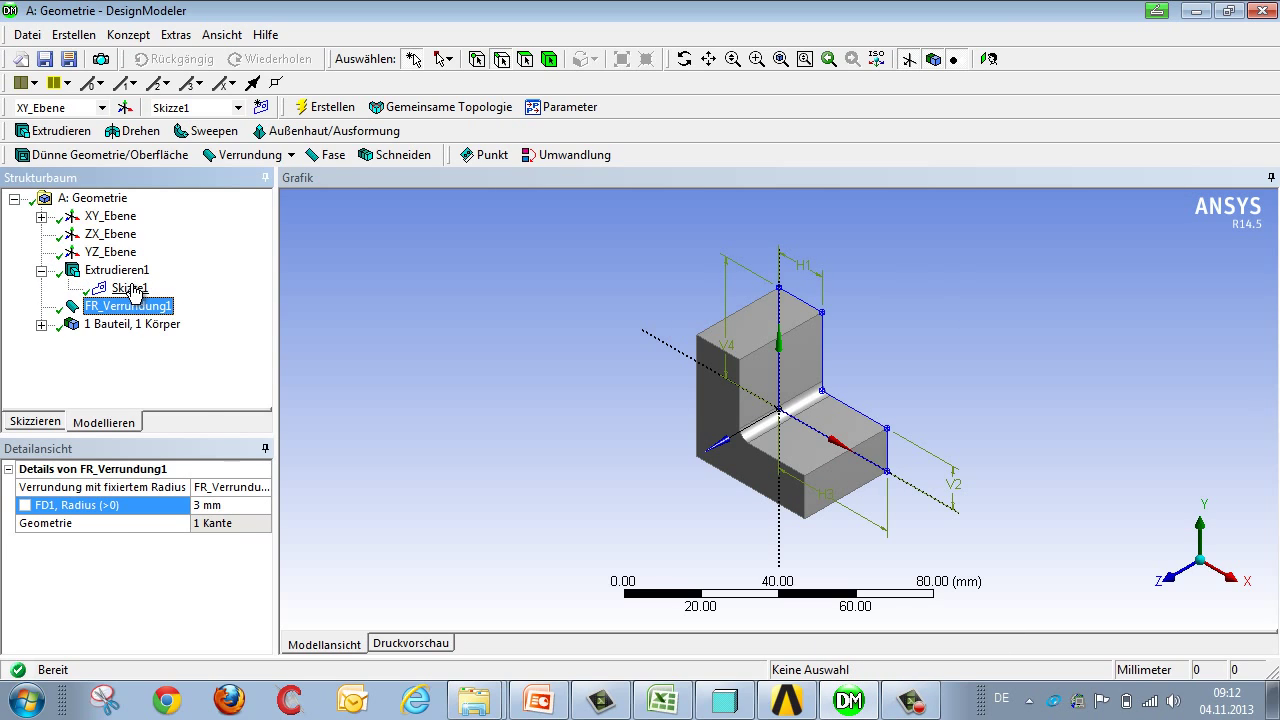
pyautogui.click(126, 288)
pyautogui.moveTo(263, 539); pyautogui.dragTo(266, 561)
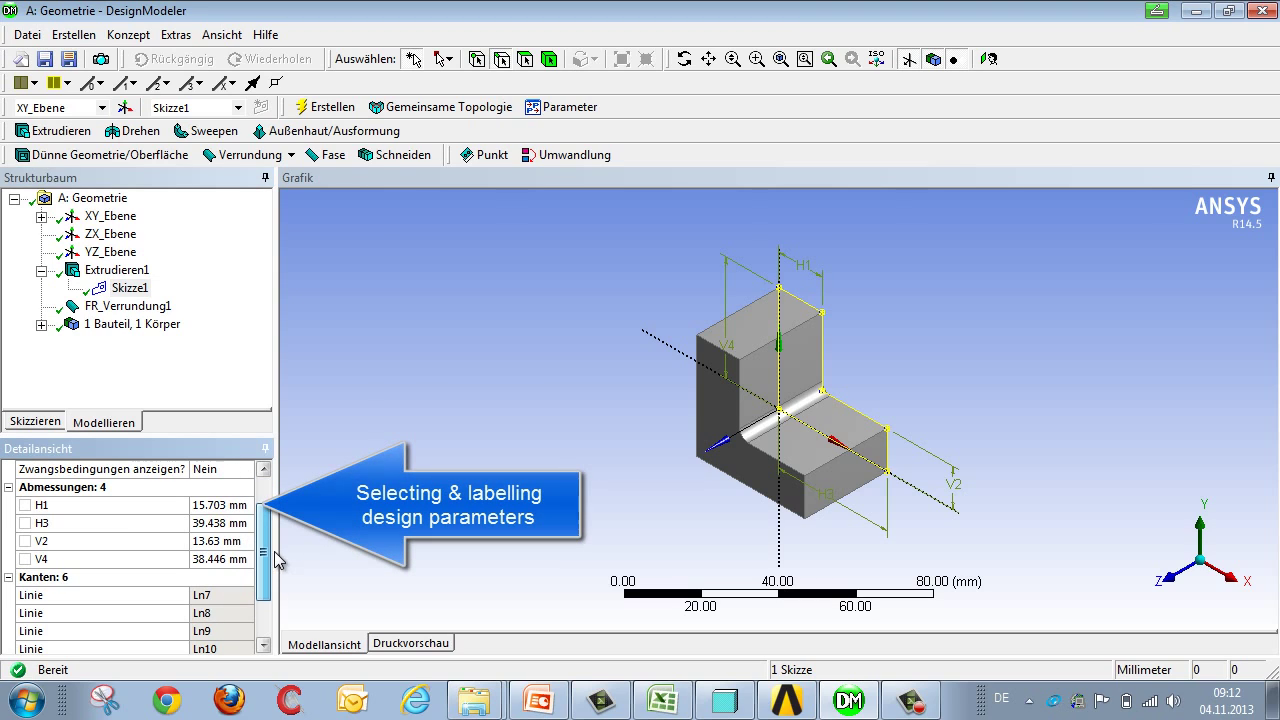
pyautogui.click(25, 505)
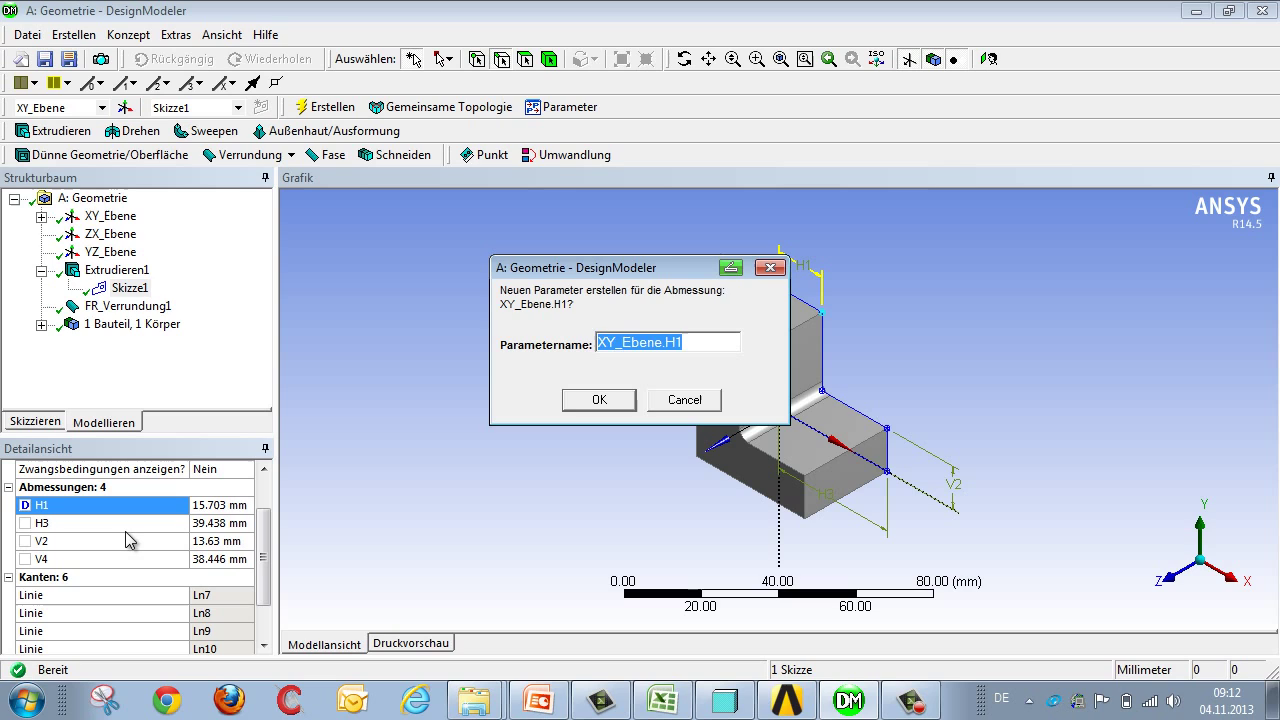
pyautogui.write('Dicke')
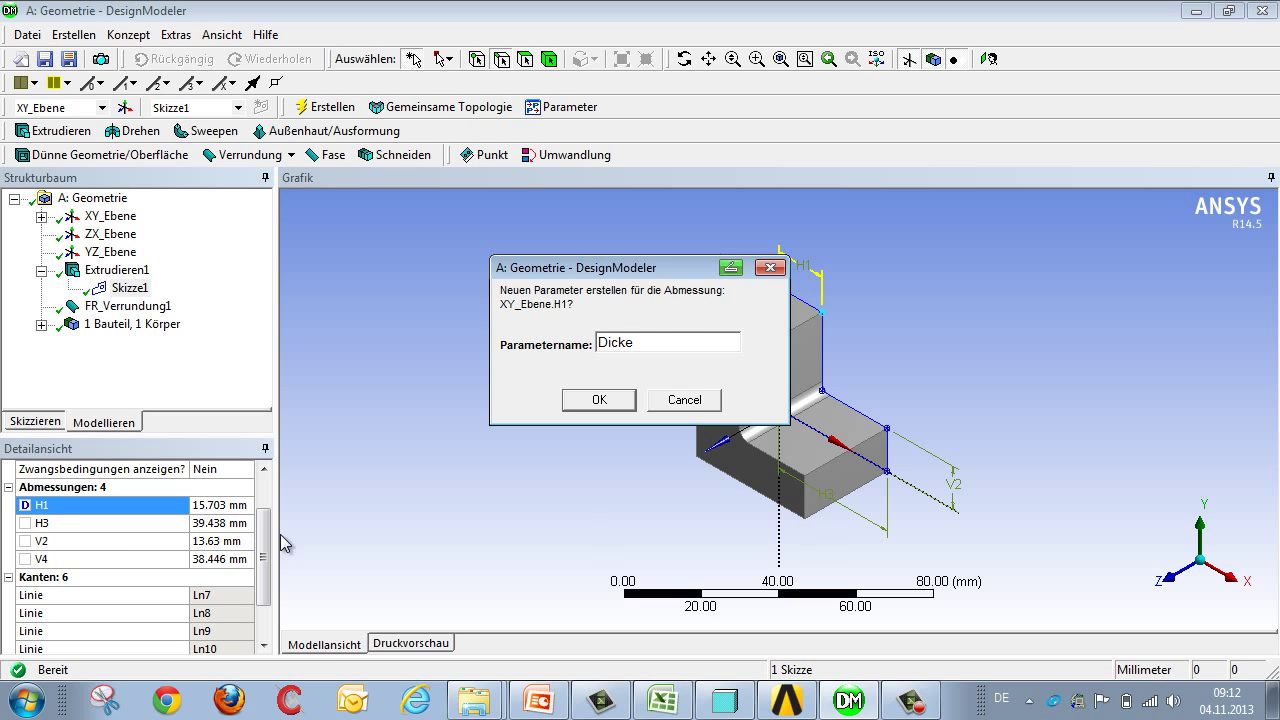
pyautogui.click(590, 401)
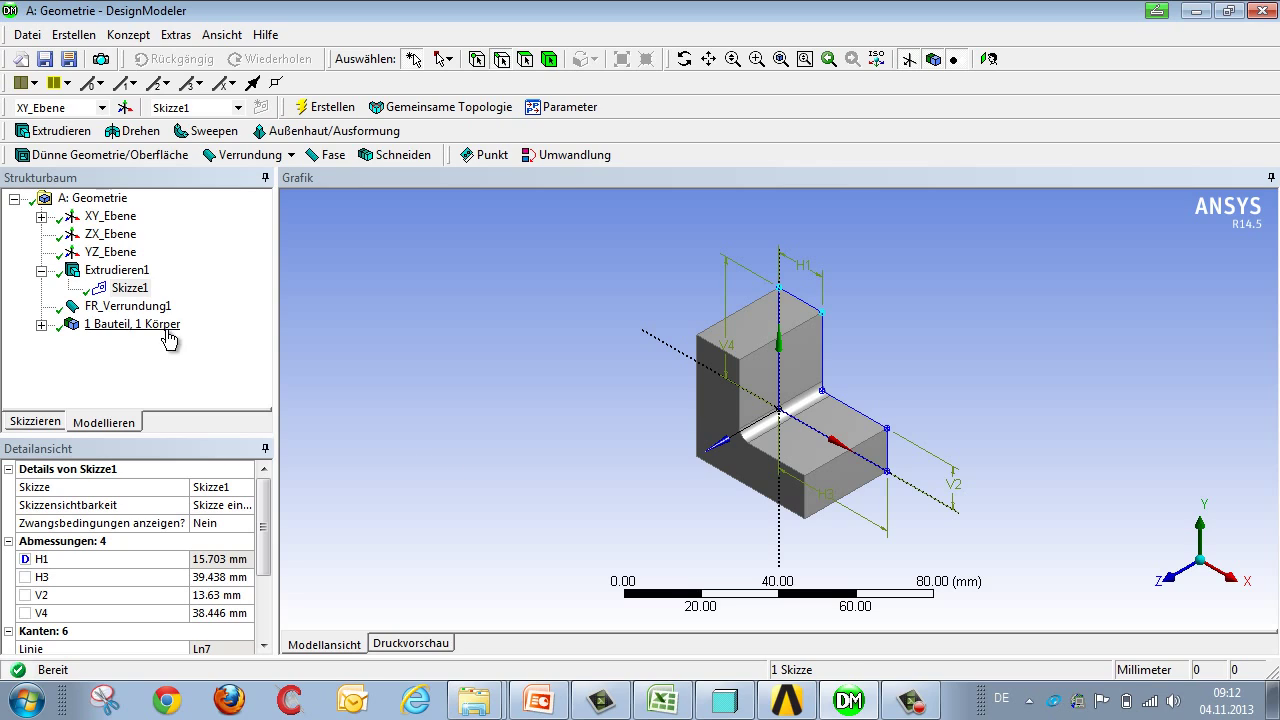
# Create a parameter named Rundung from the FD1 radius of the fillet FR_Verrundung1
pyautogui.click(145, 310)
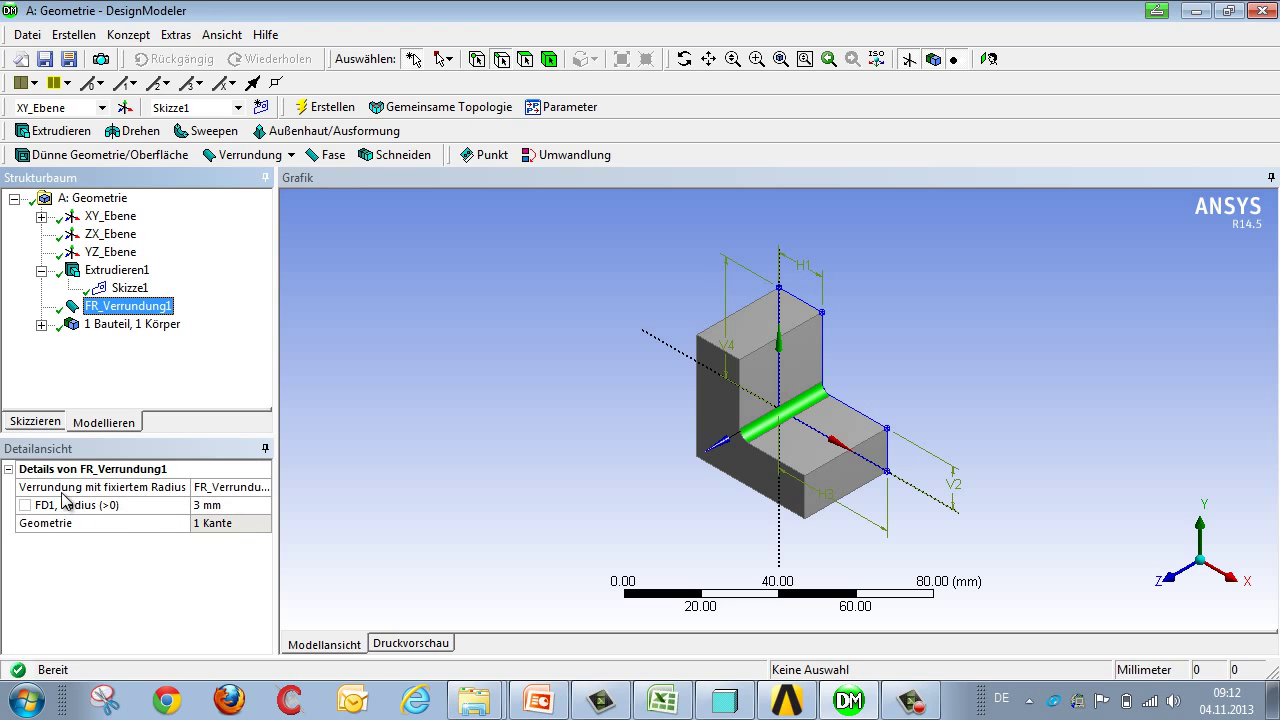
pyautogui.click(25, 505)
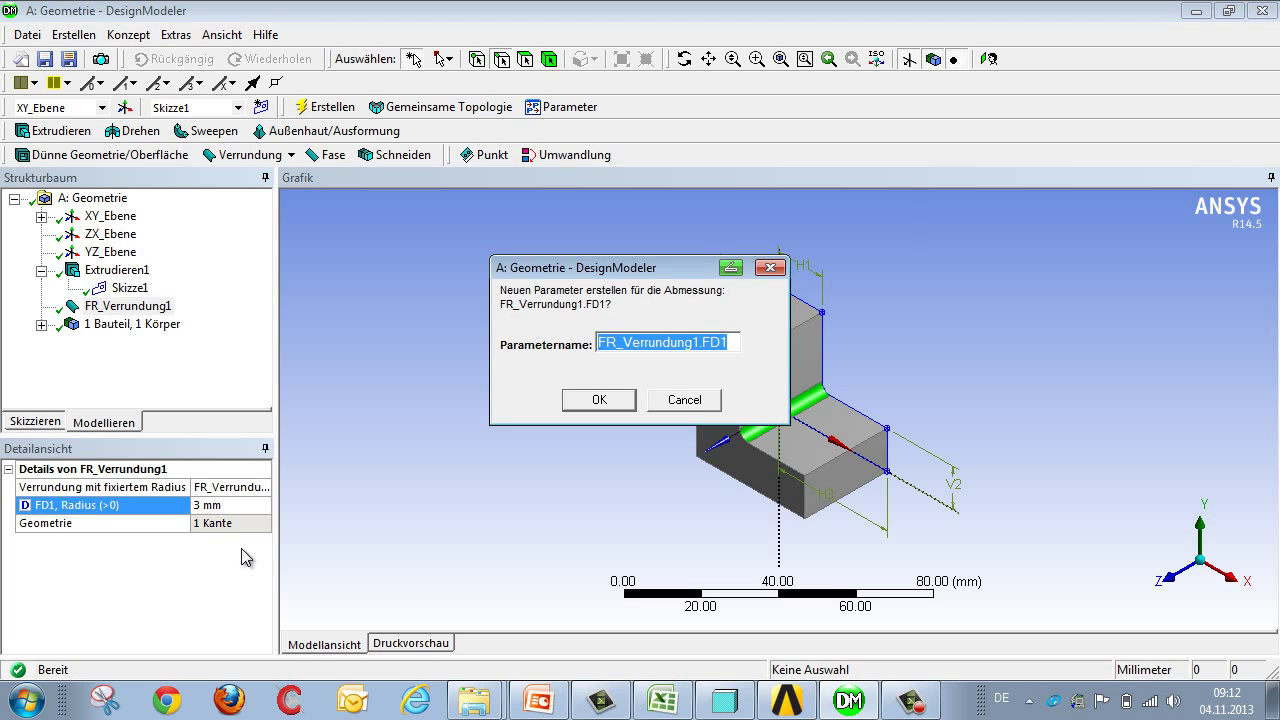
pyautogui.write('Rundung')
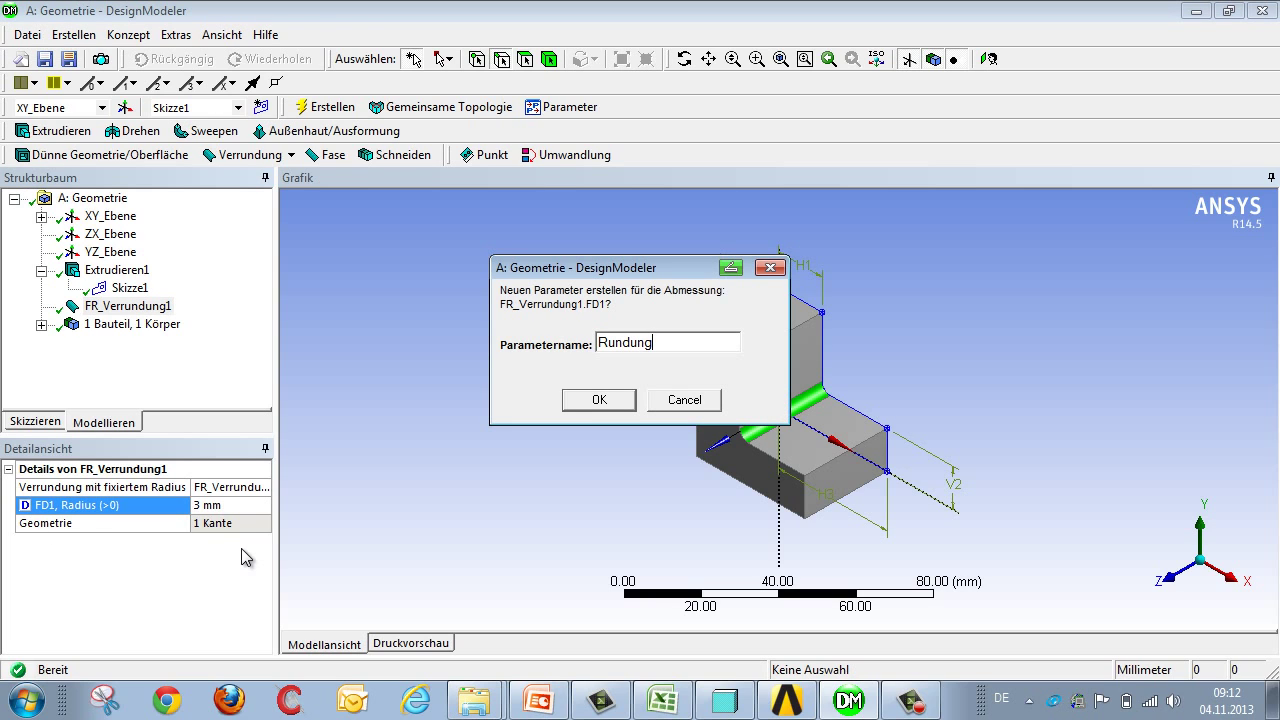
pyautogui.click(601, 396)
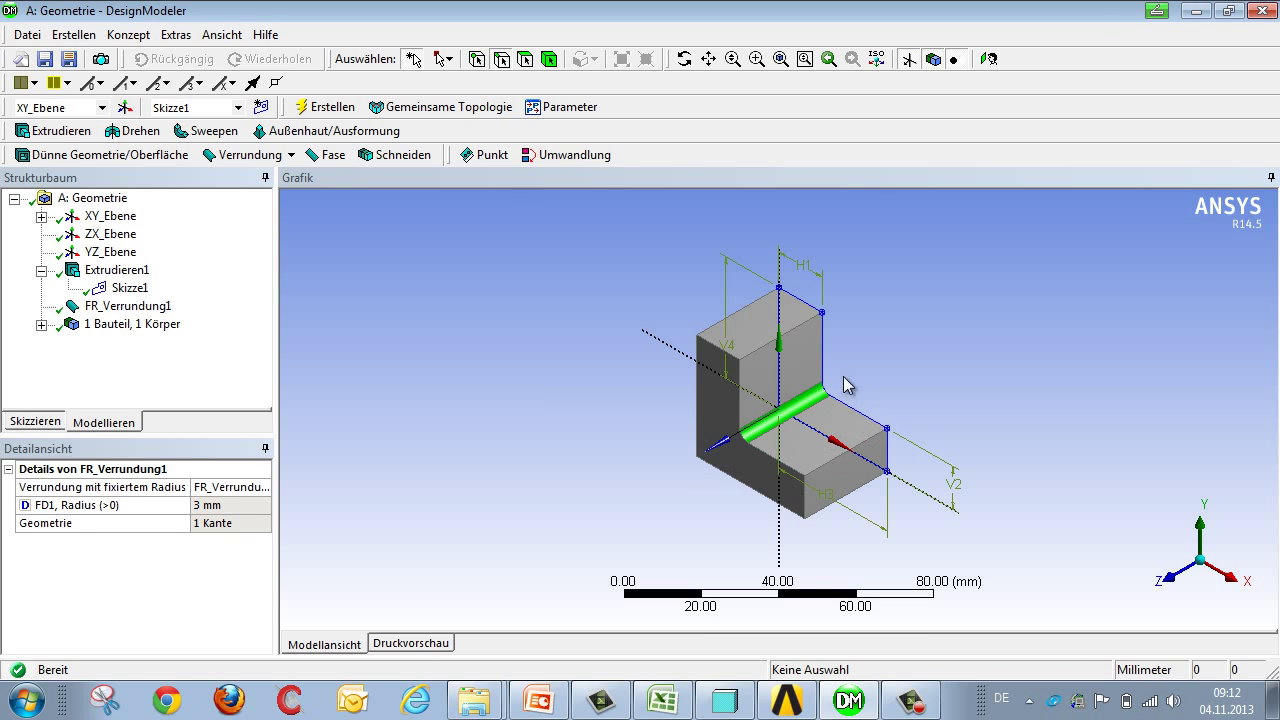
# Switch to Workbench and open the project's parameter set
pyautogui.click(790, 702)
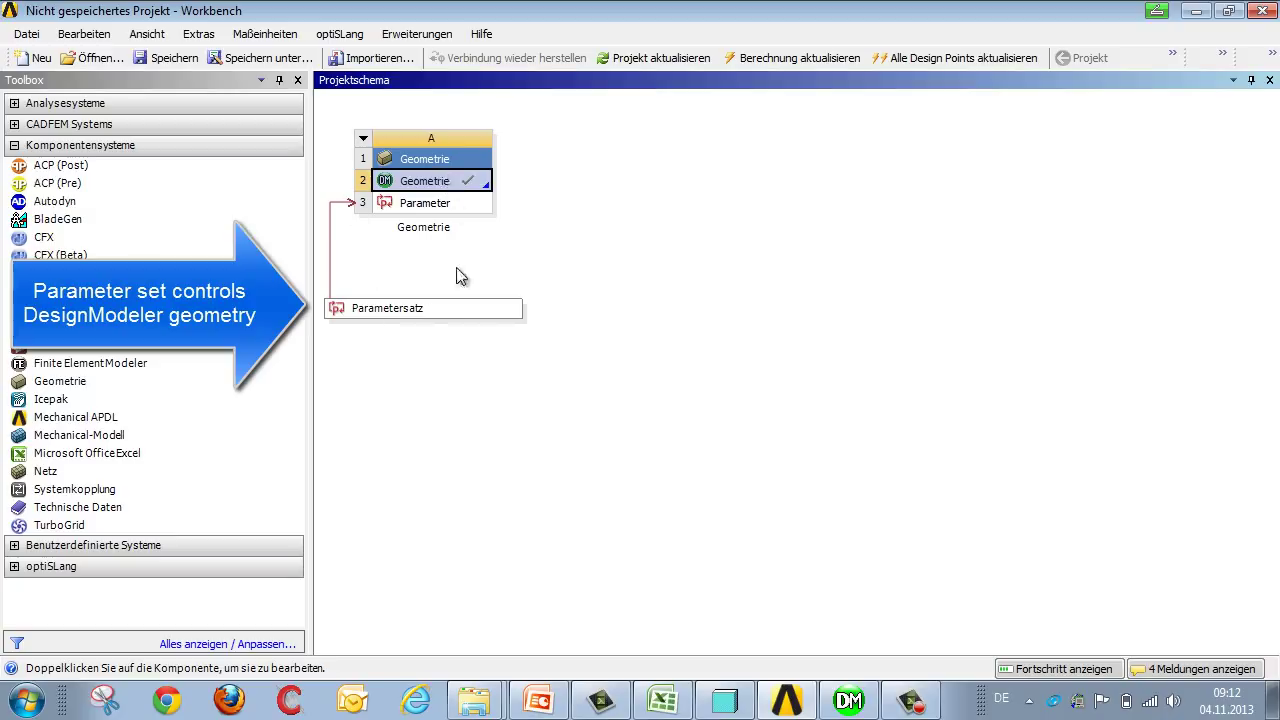
pyautogui.doubleClick(452, 311)
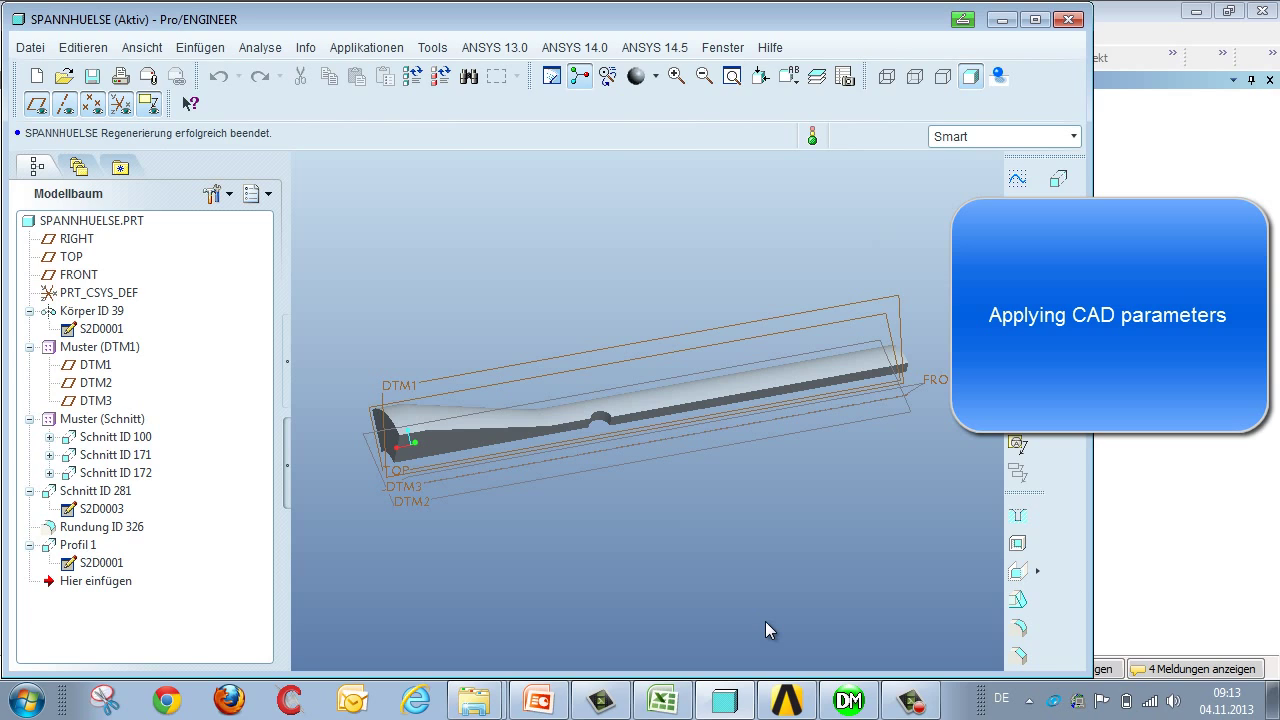
# In Pro/ENGINEER, rename the R10 fillet dimension of SPANNHUELSE as Rundung_DS
pyautogui.doubleClick(544, 415)
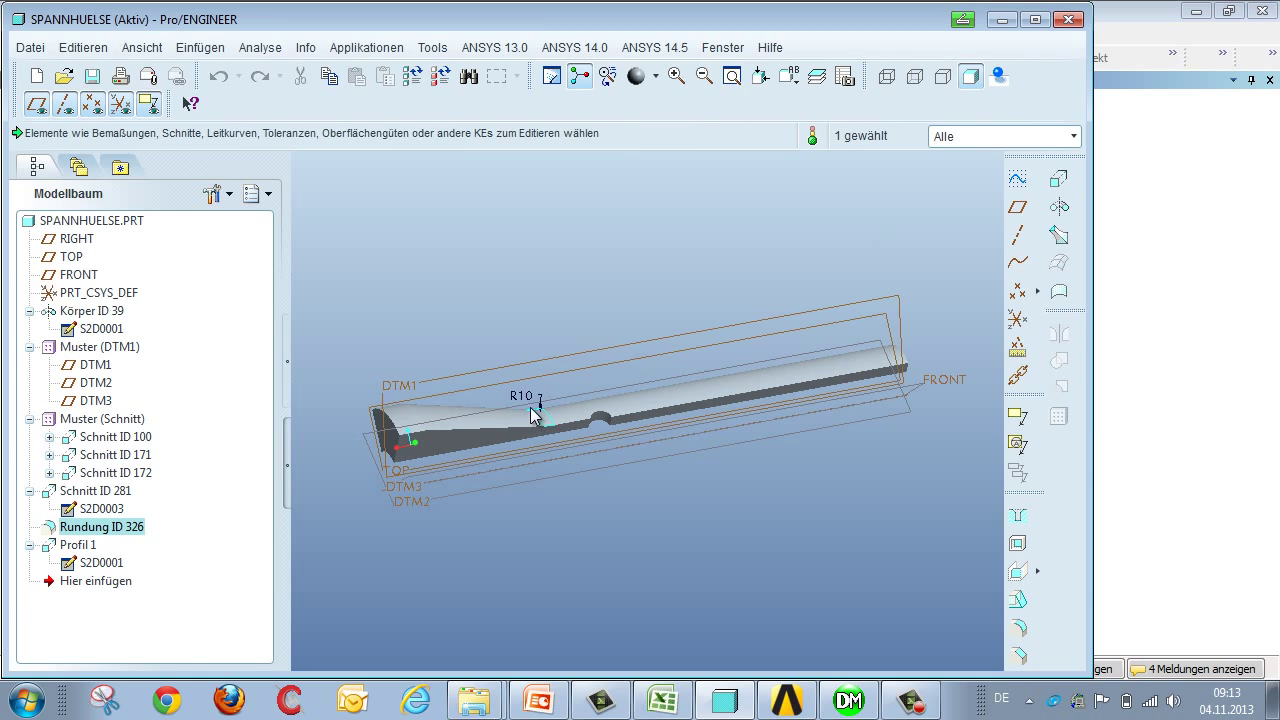
pyautogui.click(524, 399)
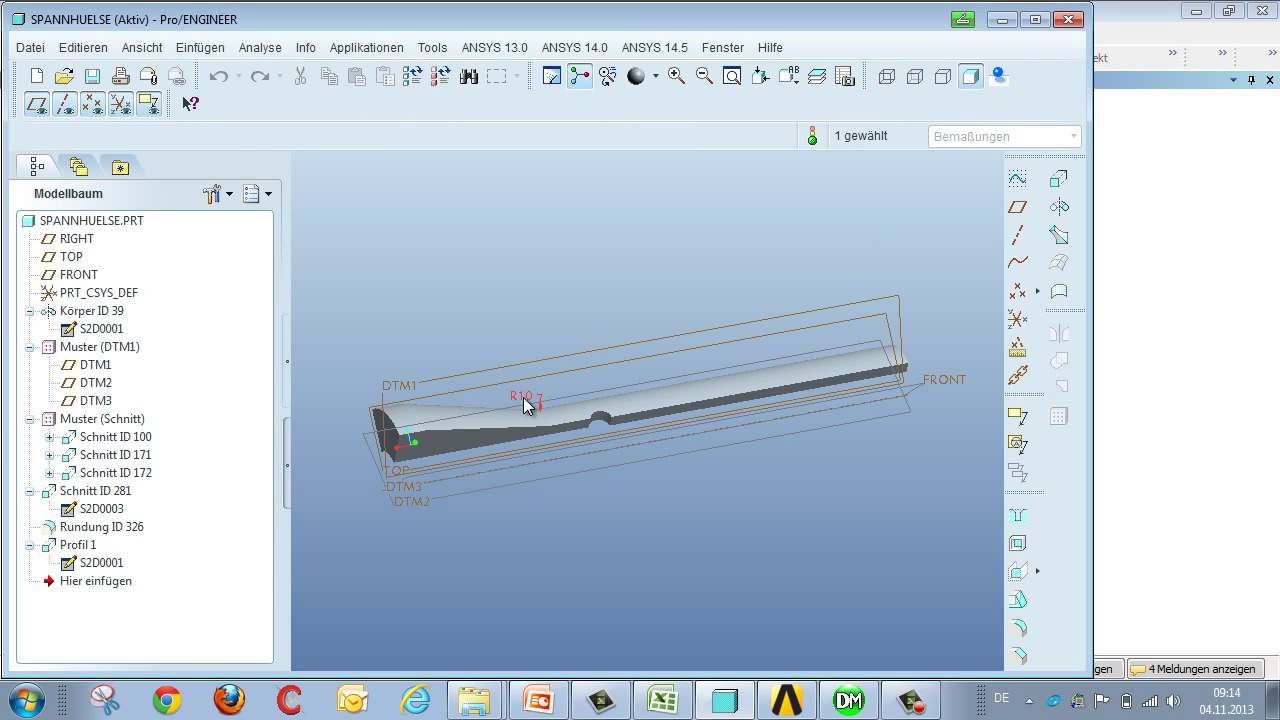
pyautogui.rightClick(524, 399)
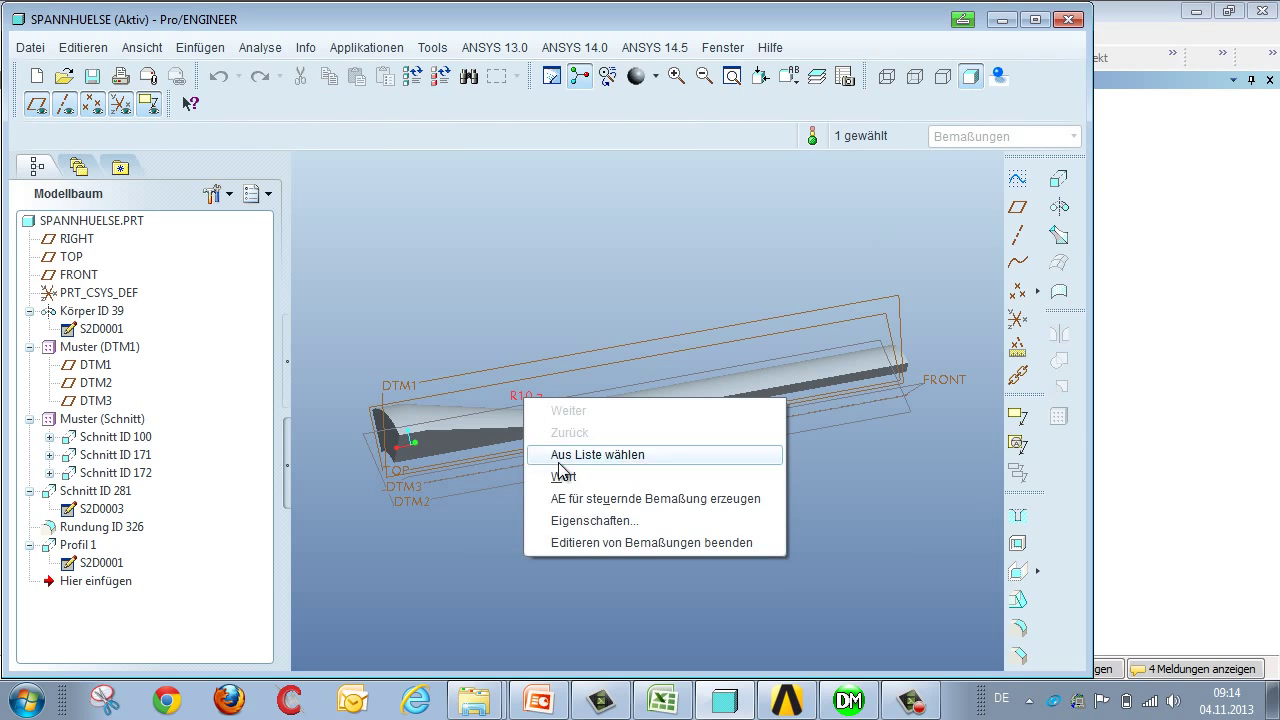
pyautogui.click(592, 522)
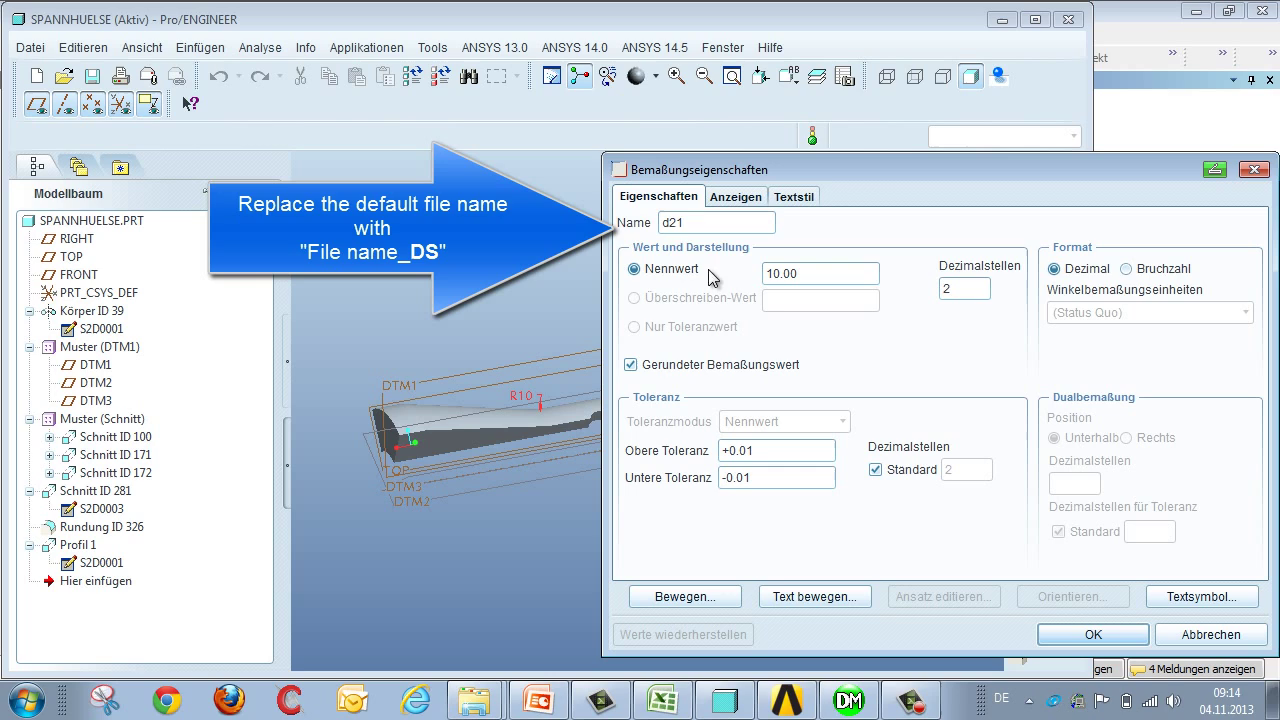
pyautogui.click(689, 222)
pyautogui.moveTo(687, 222); pyautogui.dragTo(650, 226)
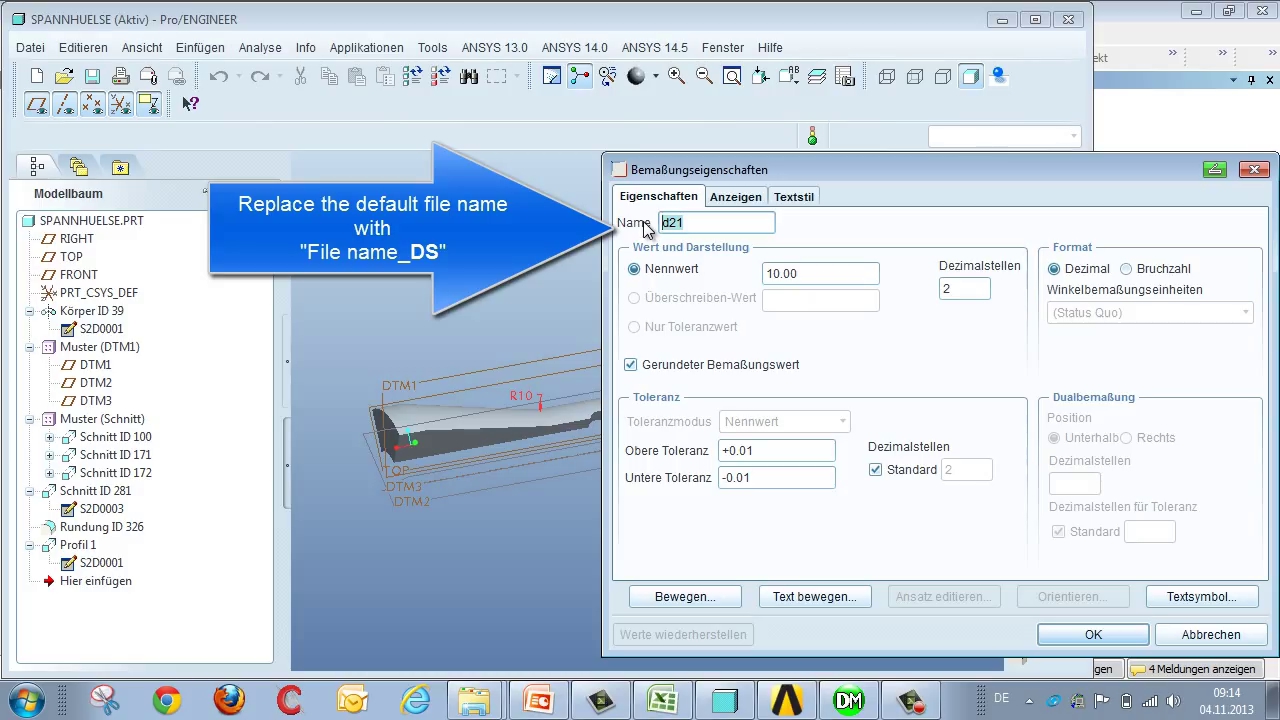
pyautogui.write('Rundung_DS')
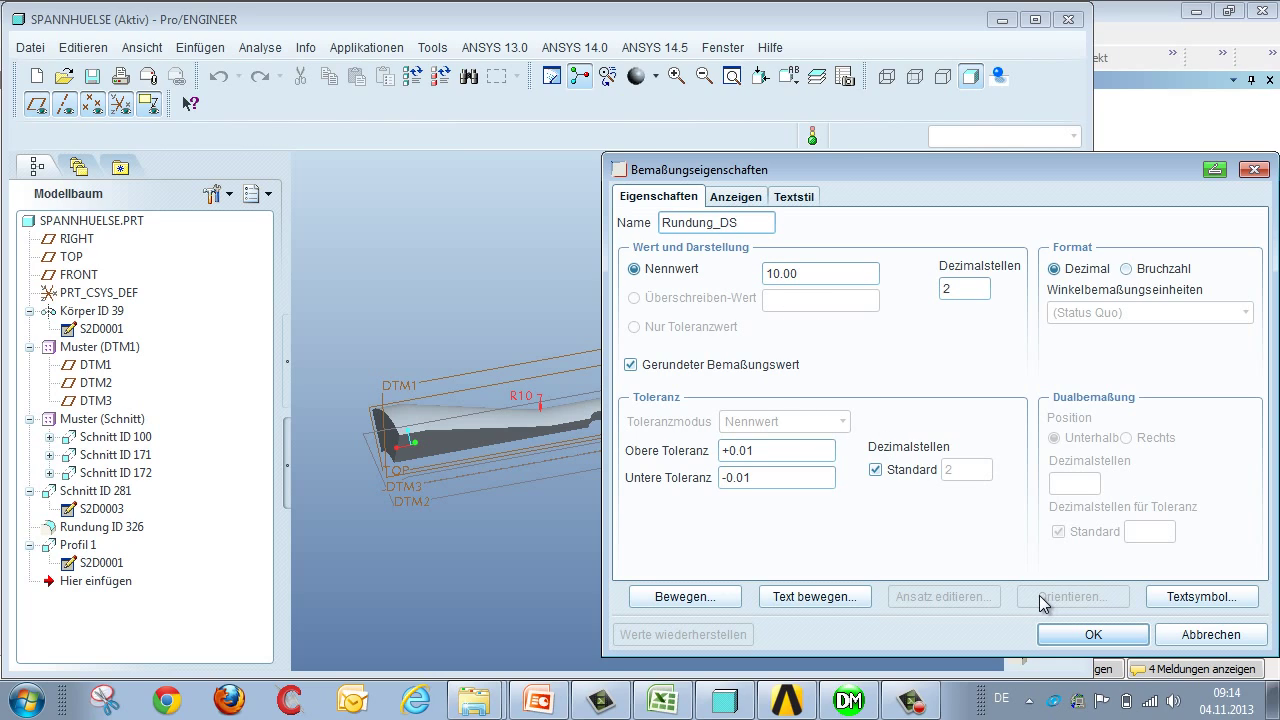
pyautogui.click(1105, 634)
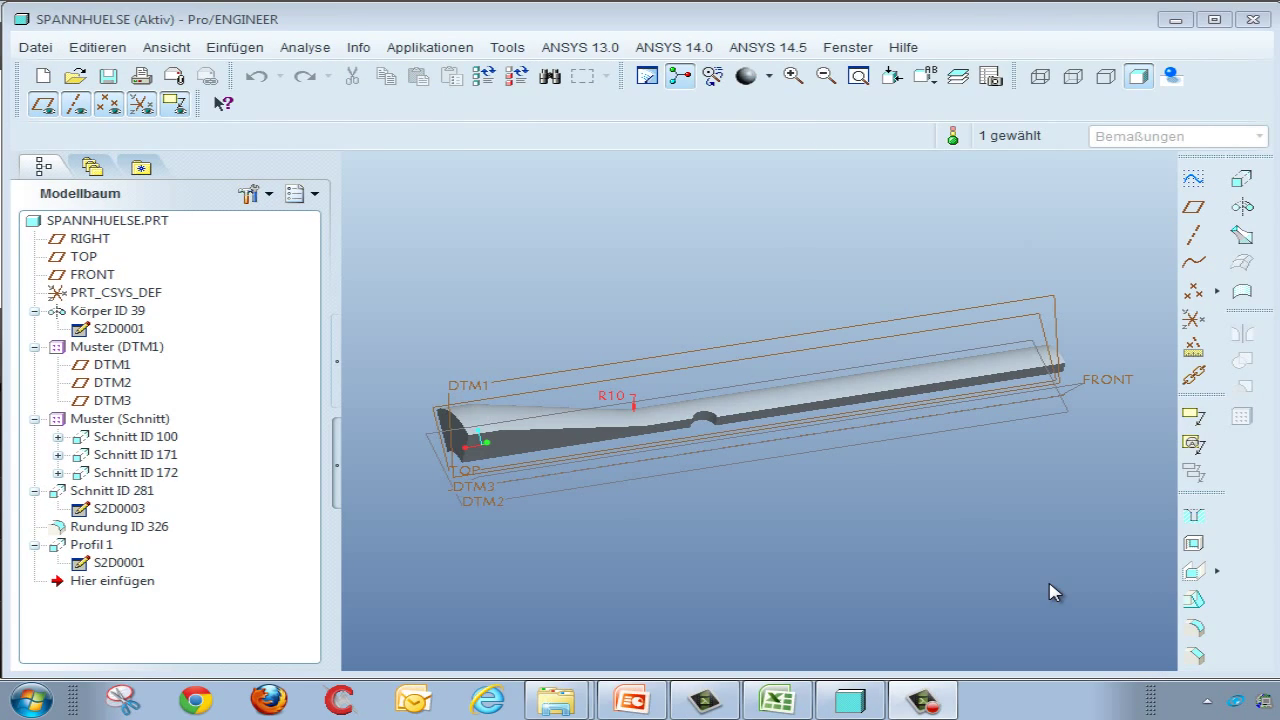
# Transfer the part to ANSYS 14.5 Workbench and add a Statisch-mechanische Analyse linked to its geometry
pyautogui.click(745, 48)
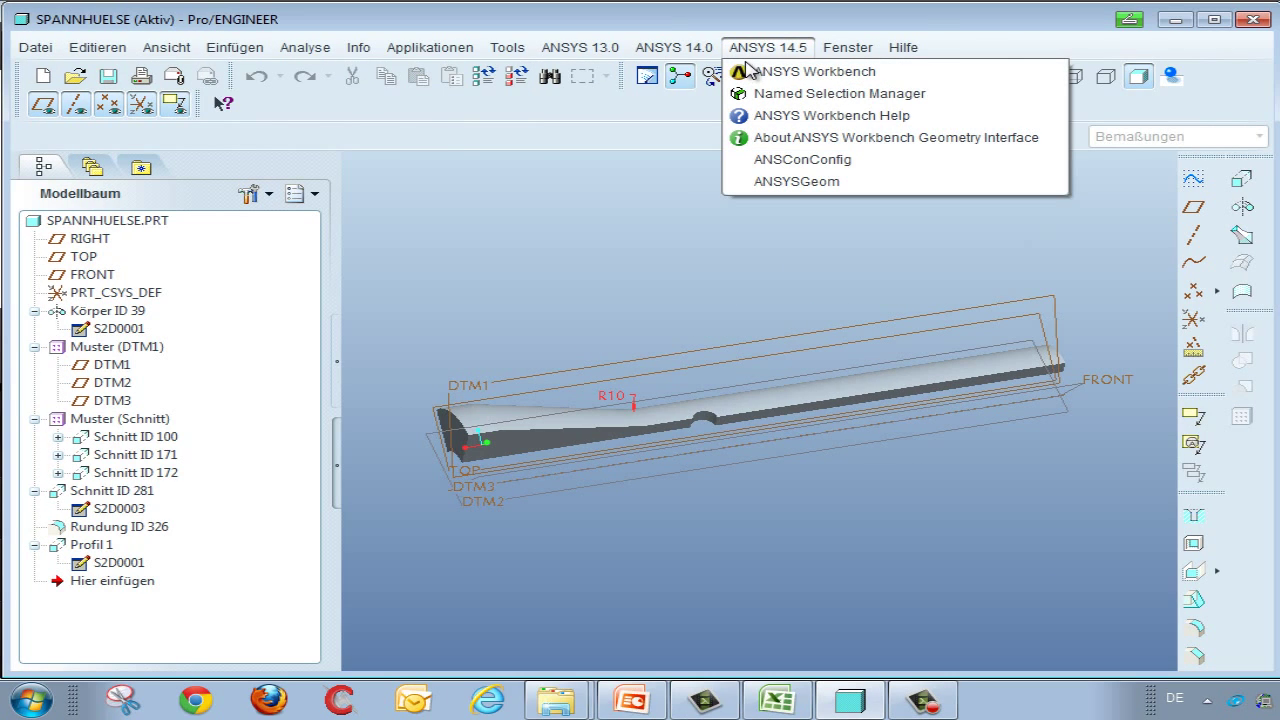
pyautogui.click(752, 78)
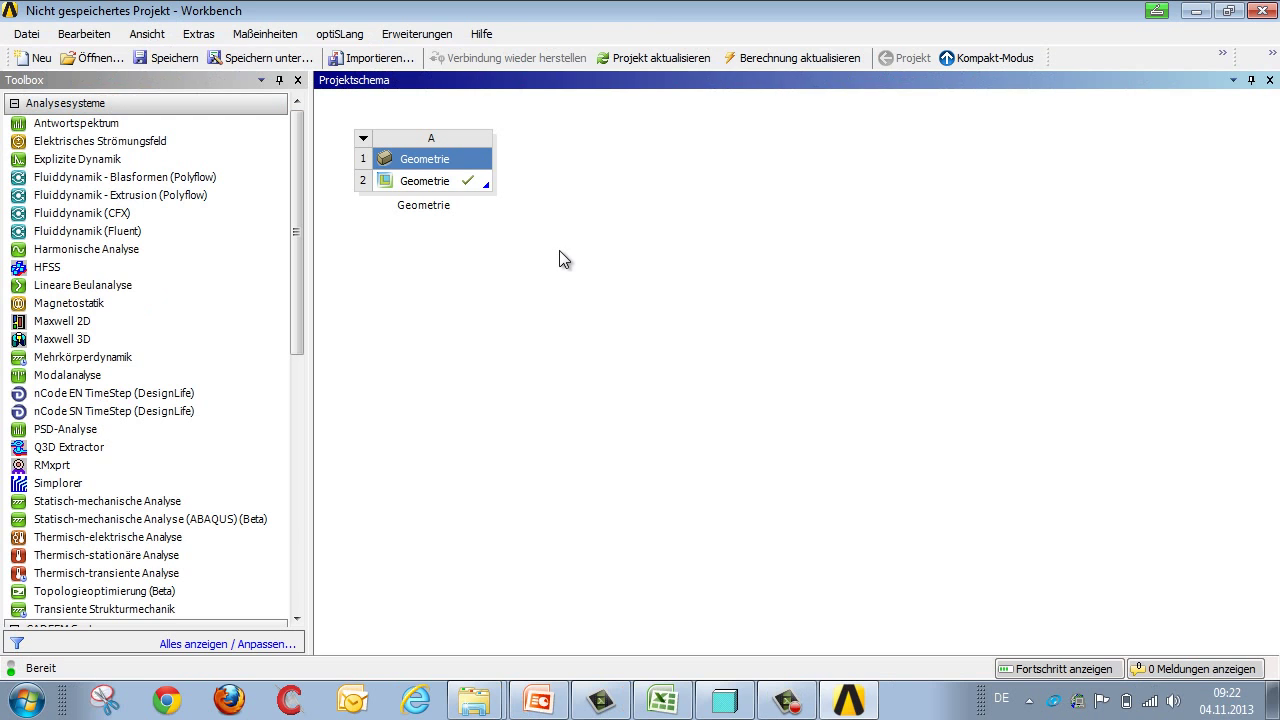
pyautogui.click(142, 501)
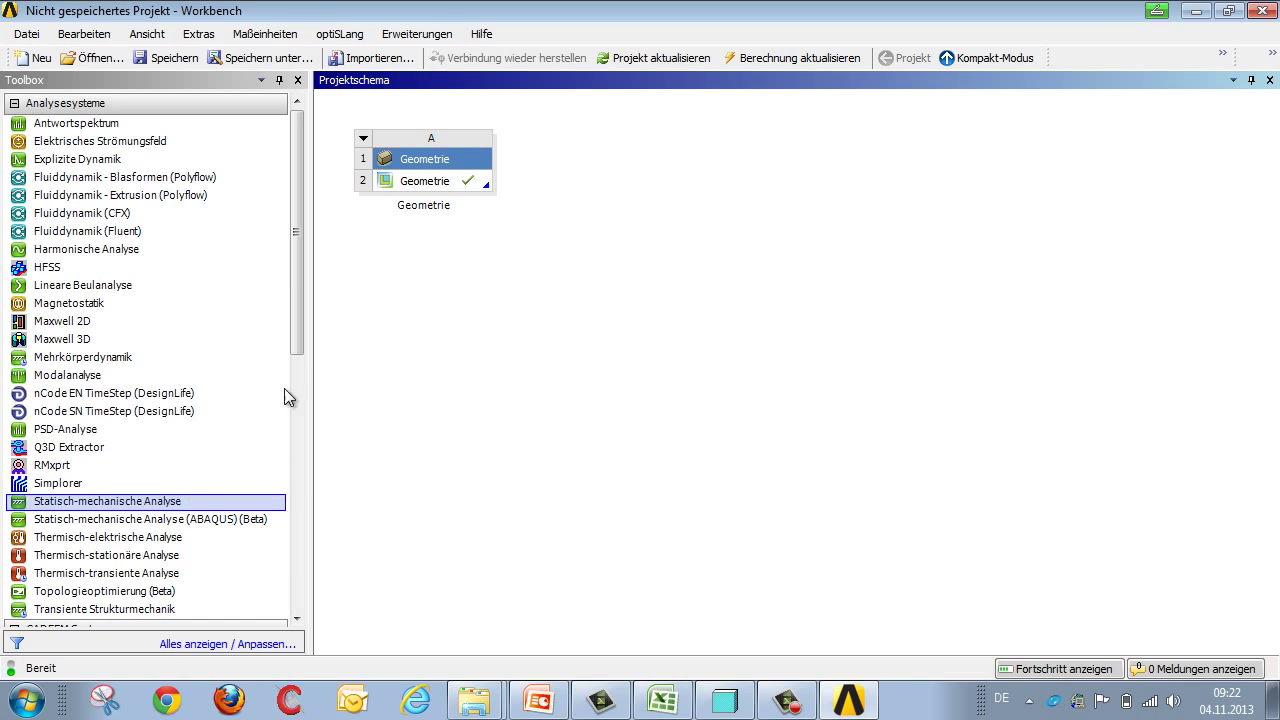
pyautogui.moveTo(420, 205); pyautogui.dragTo(430, 190)
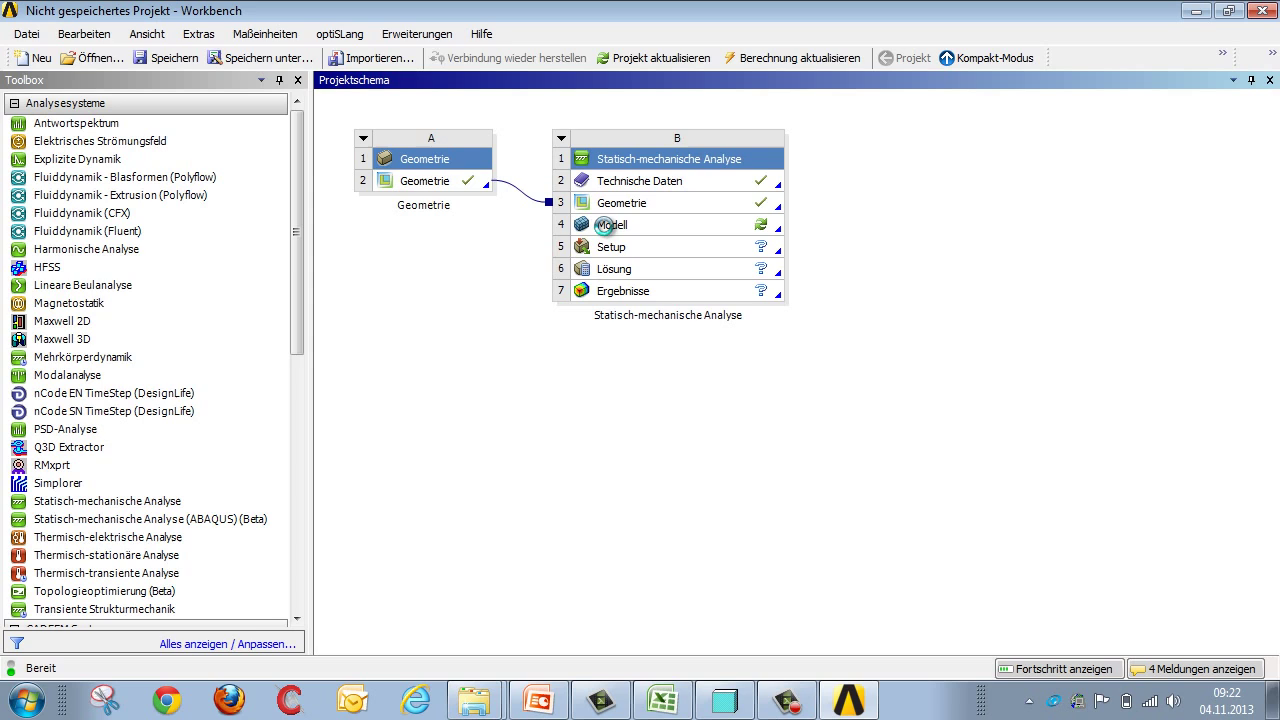
# Open the analysis model in Mechanical, set SPANNHUELSE's CAD parameter Rundung_DS as a parameter, and return to Workbench
pyautogui.doubleClick(607, 228)
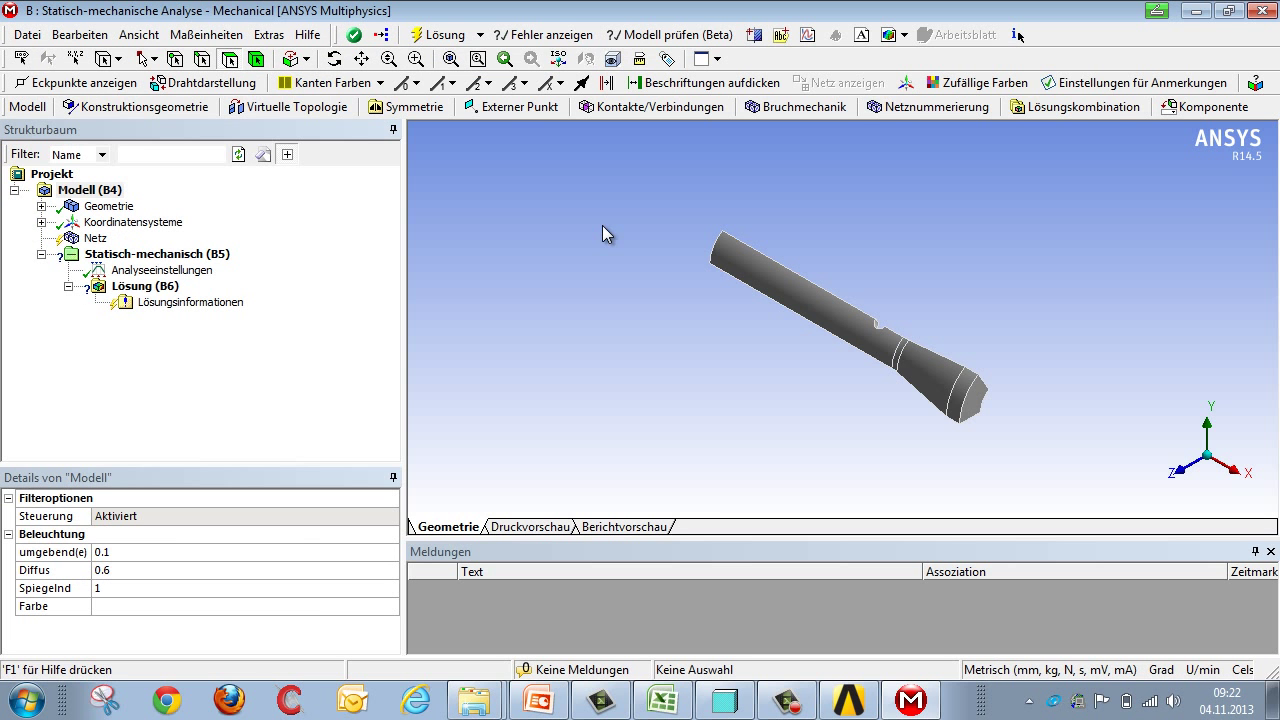
pyautogui.click(41, 206)
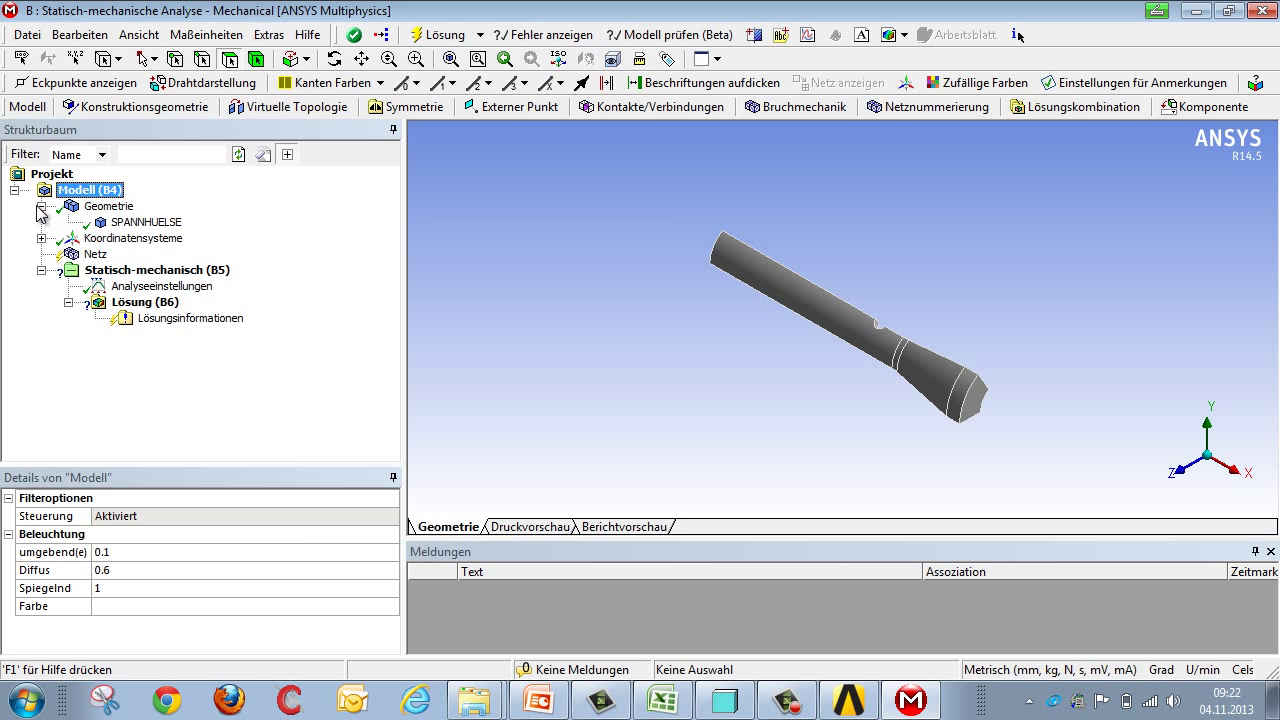
pyautogui.click(107, 207)
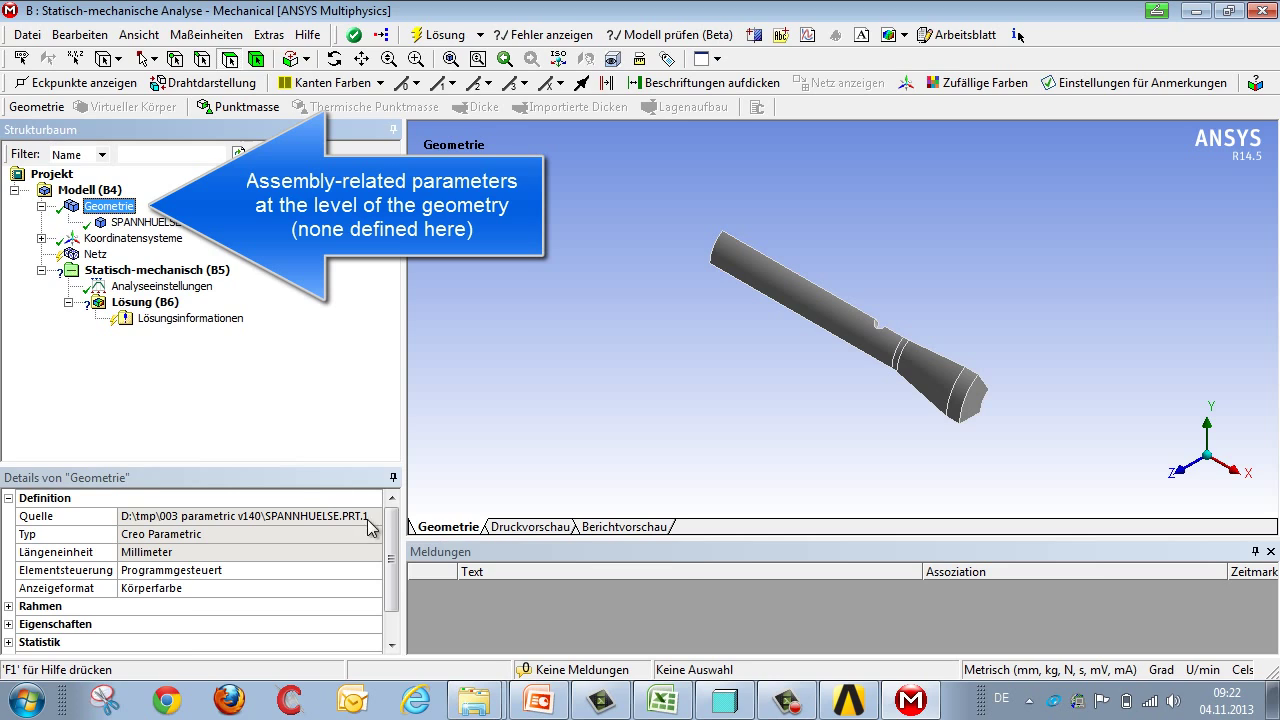
pyautogui.scroll(-2, 374, 529)
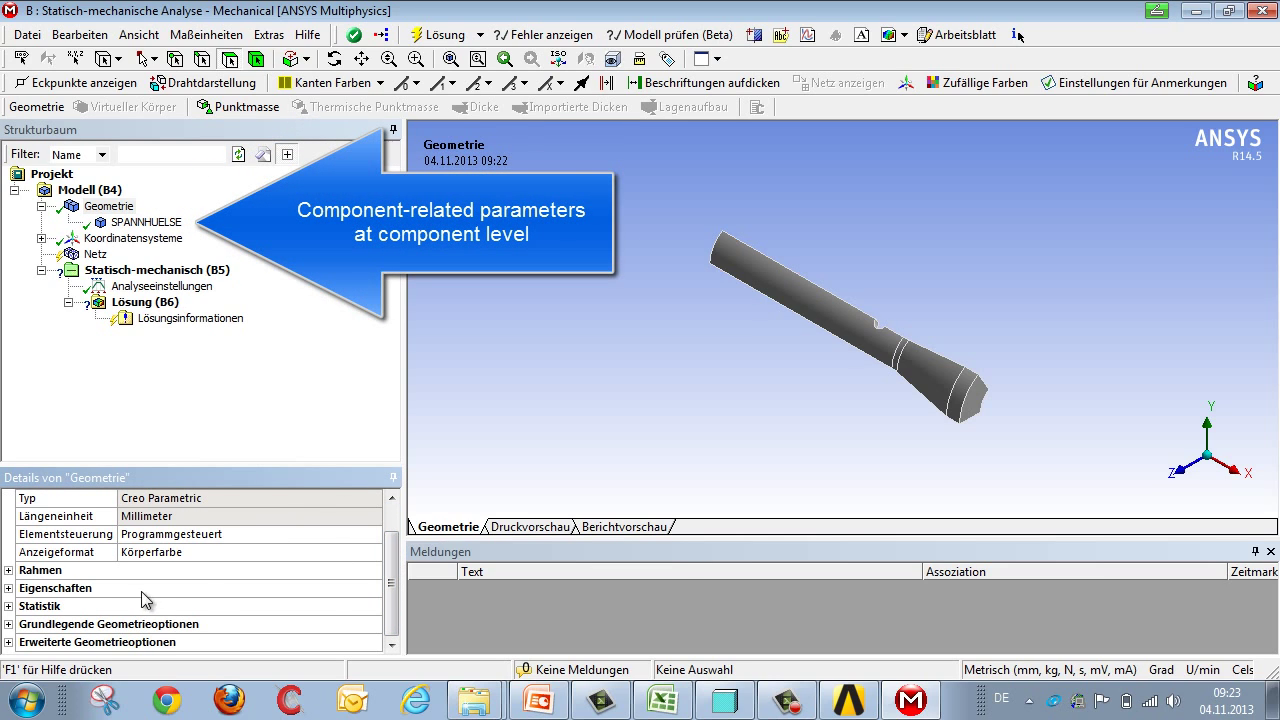
pyautogui.click(148, 224)
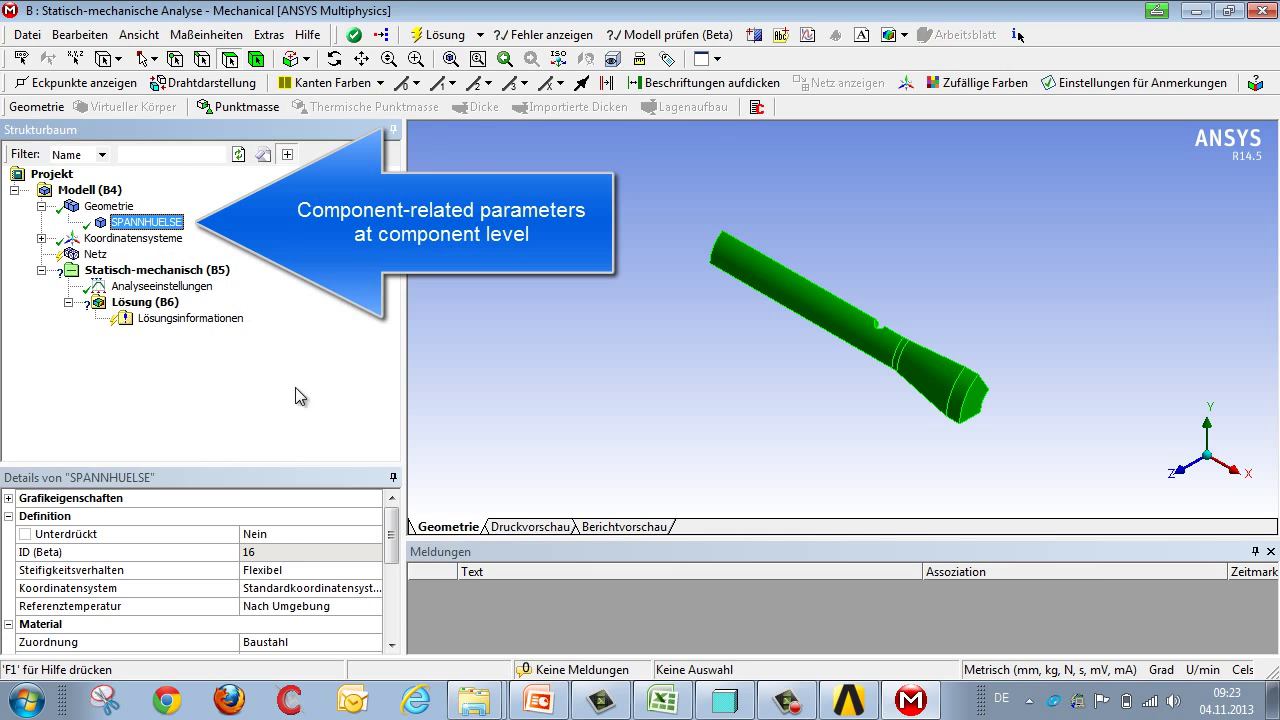
pyautogui.moveTo(392, 535); pyautogui.dragTo(390, 612)
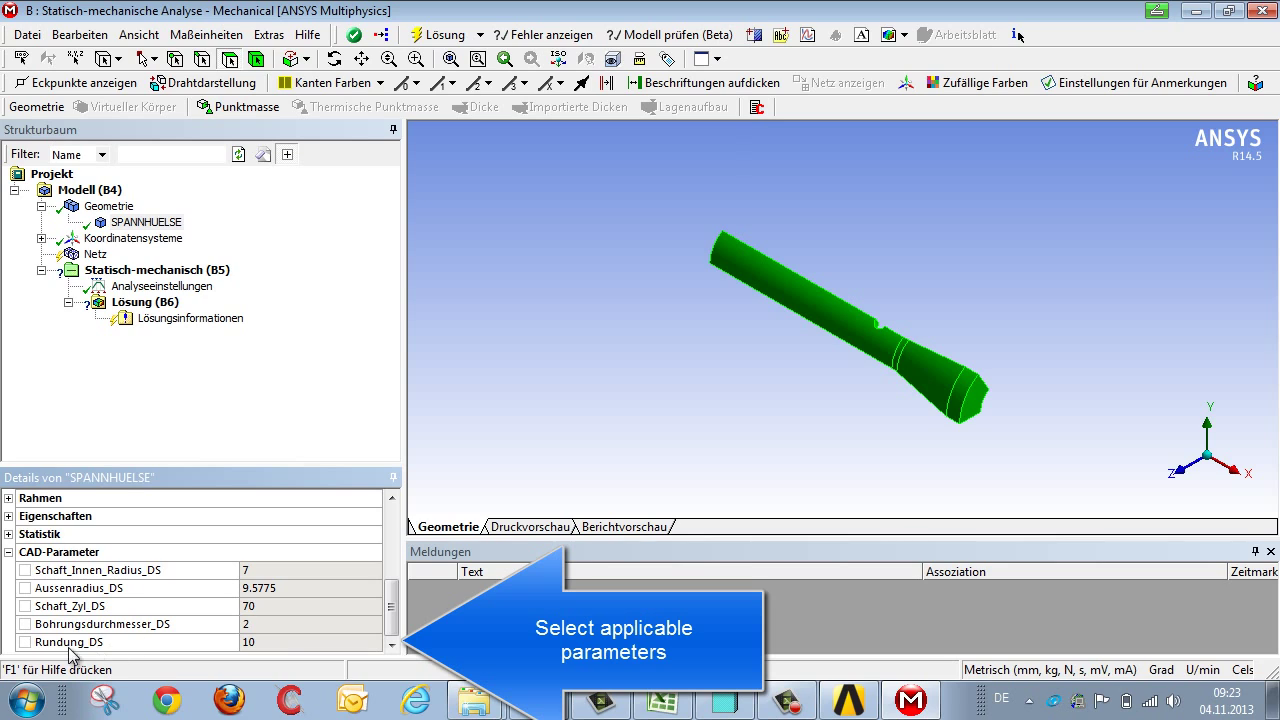
pyautogui.click(25, 643)
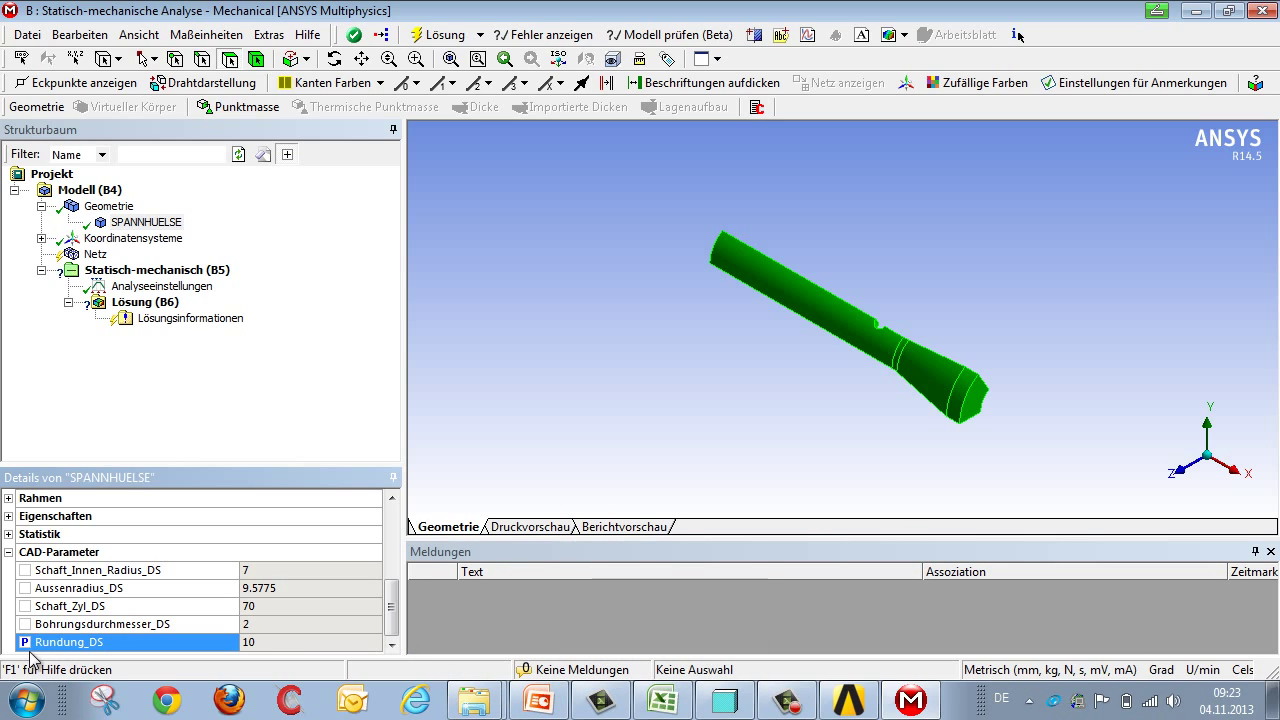
pyautogui.click(852, 702)
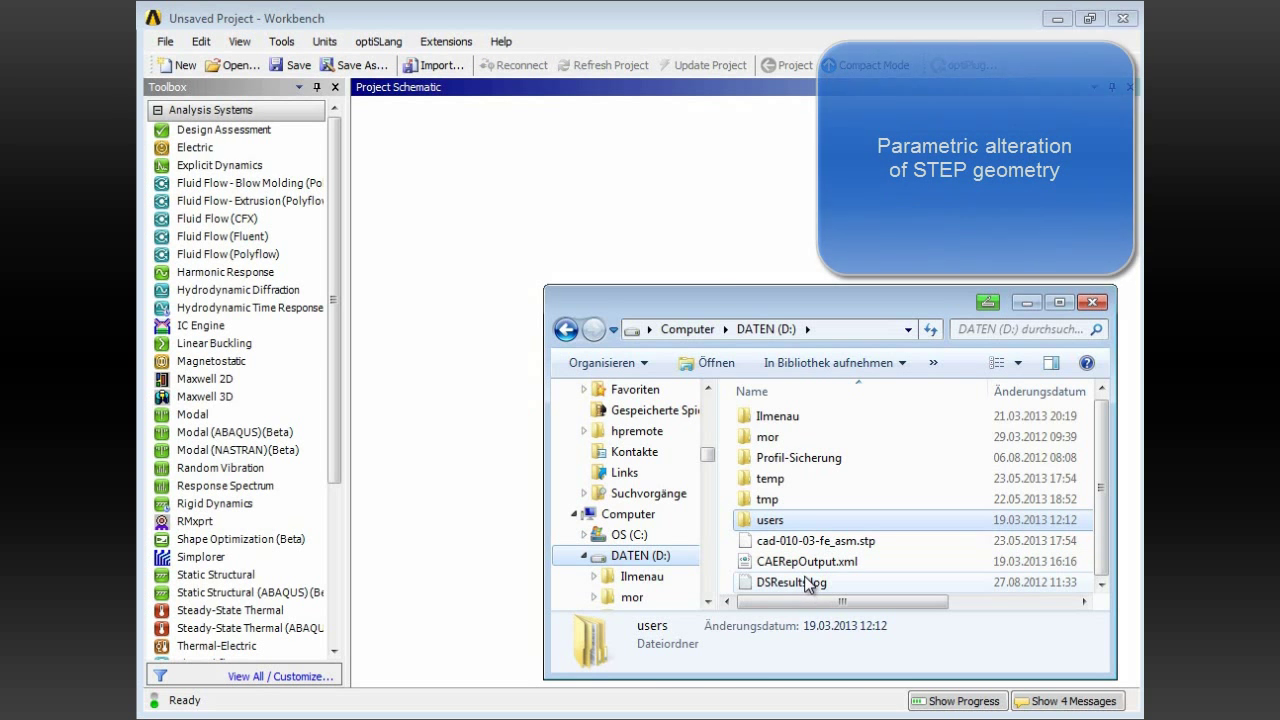
# Import cad-010-03-fe_asm.stp into the project schematic as a Geometry system and open it in SpaceClaim Direct Modeler
pyautogui.moveTo(824, 549); pyautogui.dragTo(449, 234)
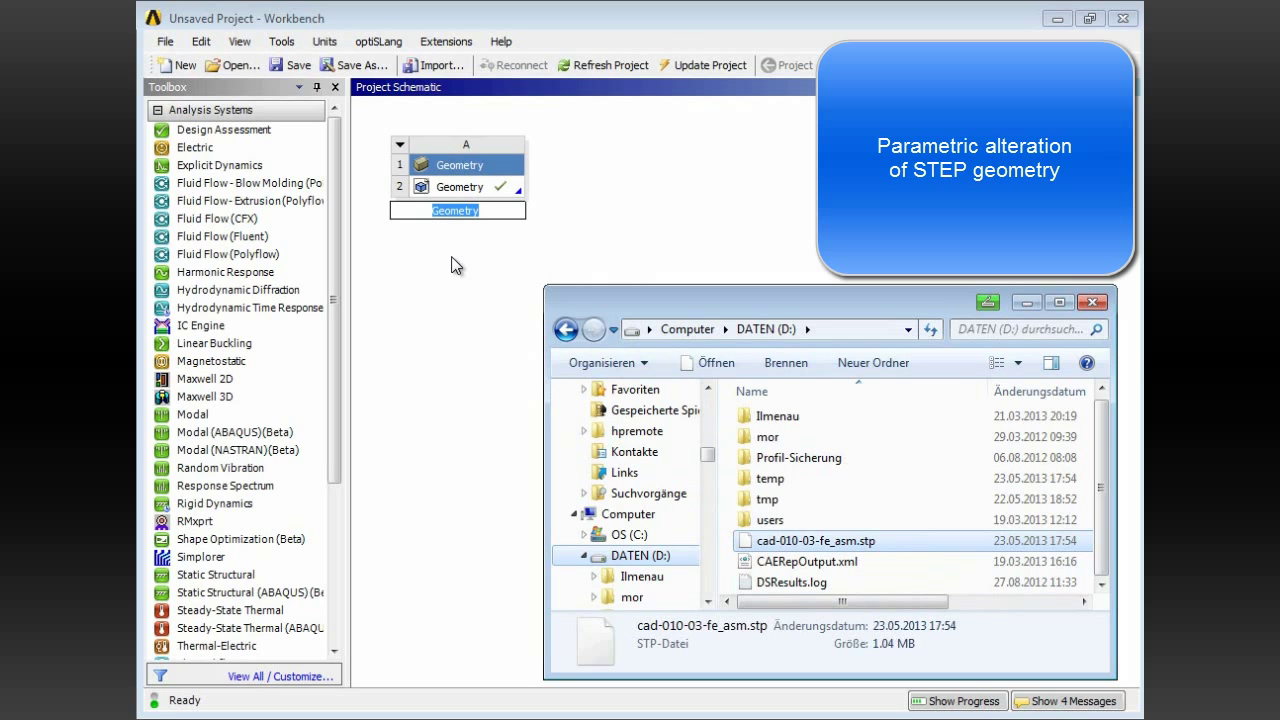
pyautogui.rightClick(443, 190)
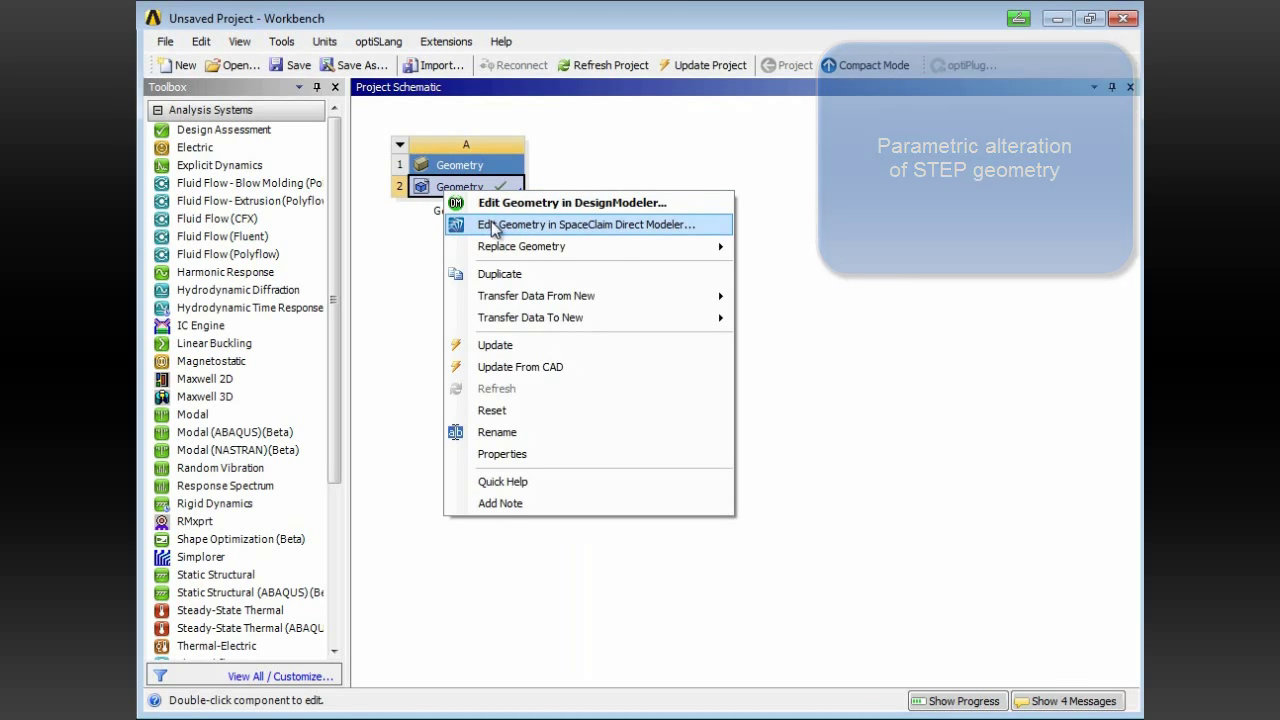
pyautogui.click(493, 224)
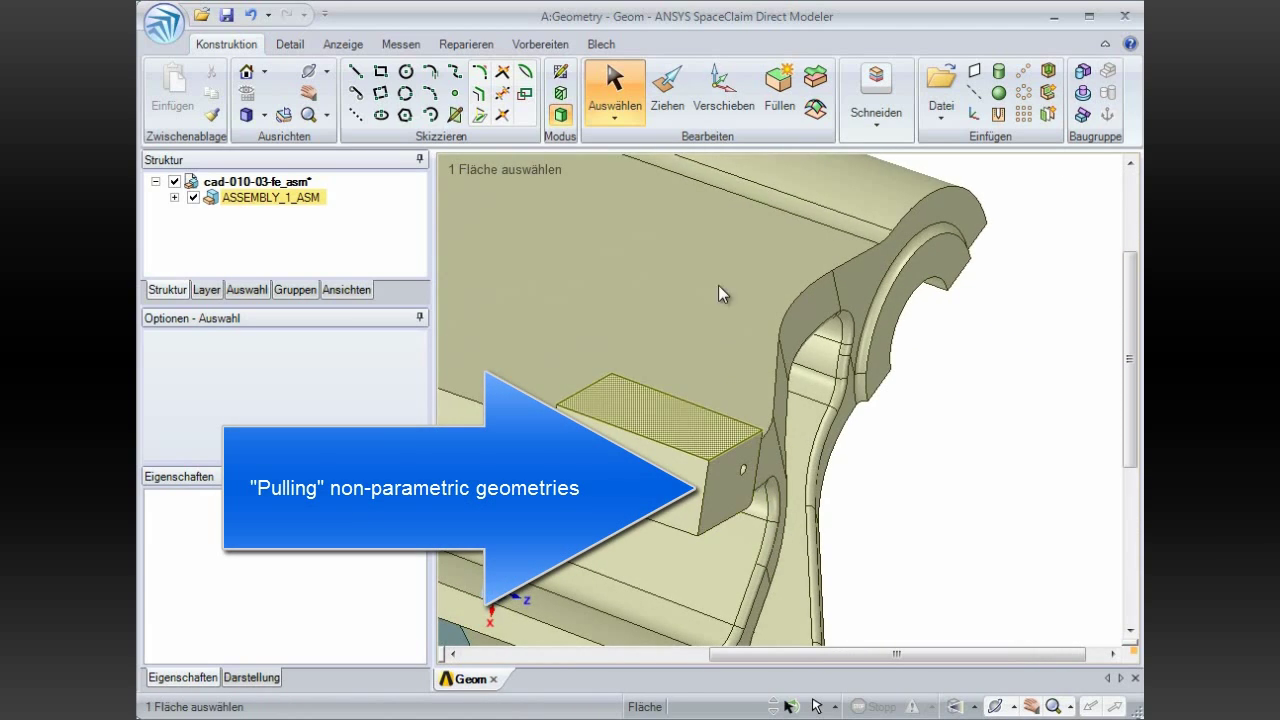
# Use Pull on the end face of the small rectangular block to change the block's length
pyautogui.click(667, 95)
pyautogui.click(725, 483)
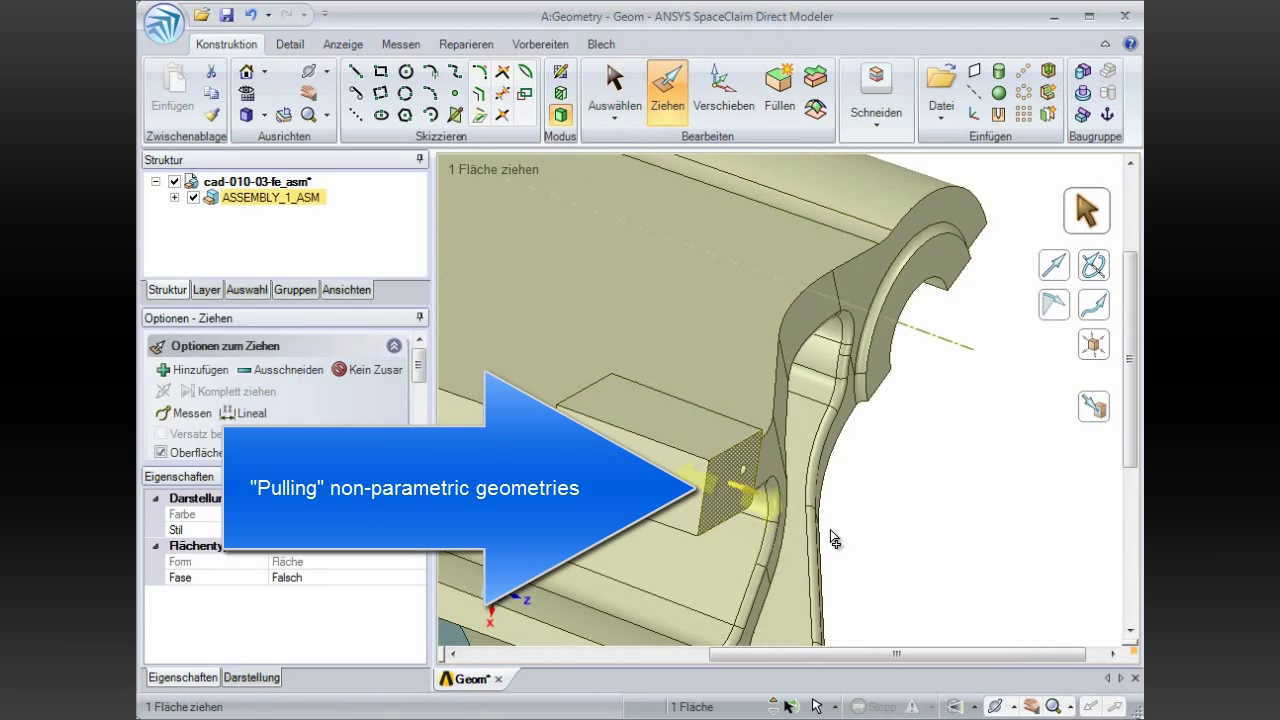
pyautogui.moveTo(835, 540); pyautogui.dragTo(786, 500)
pyautogui.moveTo(790, 497); pyautogui.dragTo(802, 505)
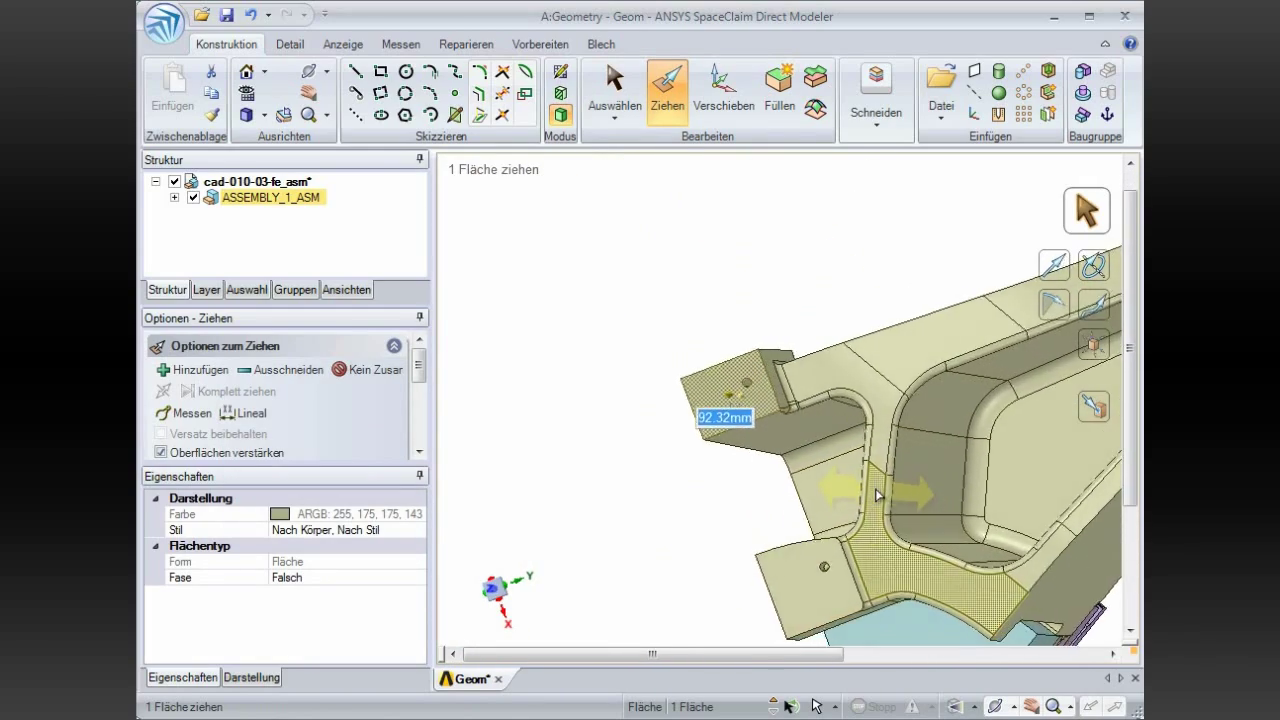
# Pull the pocket's side wall to a ruler dimension of about 53 mm, make that dimension a parameter, and return to Workbench
pyautogui.click(898, 489)
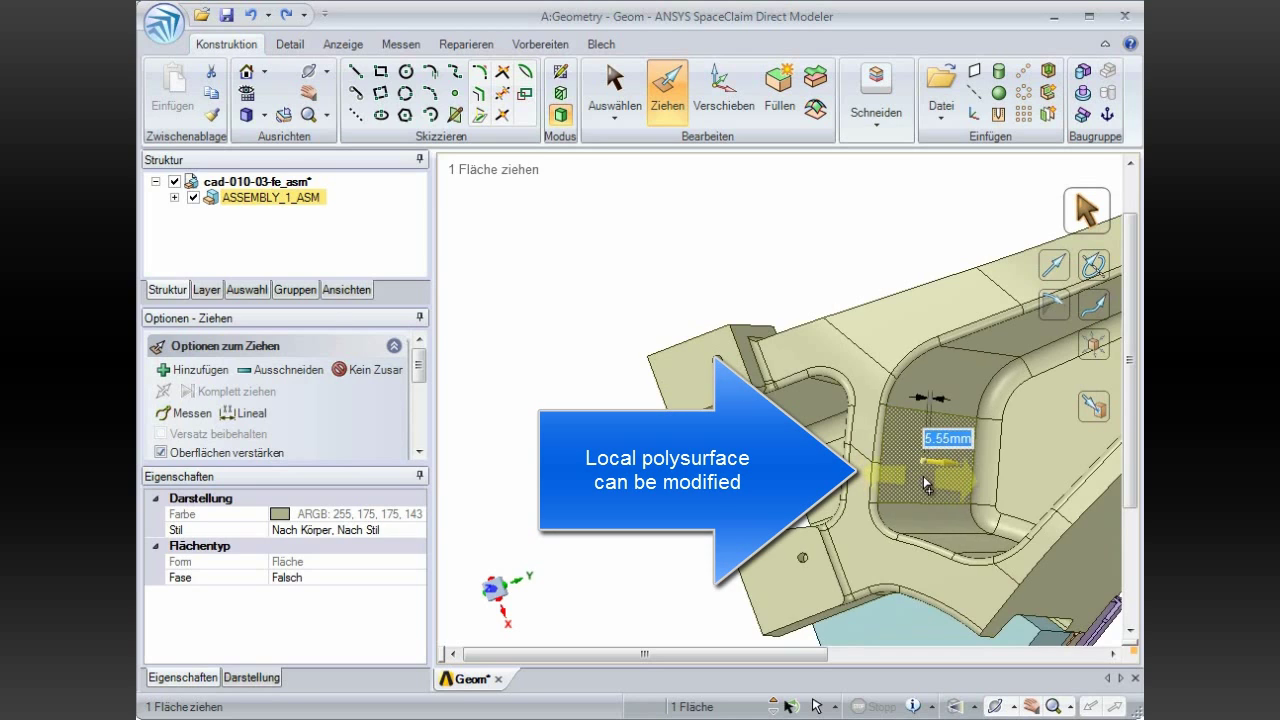
pyautogui.moveTo(928, 478); pyautogui.dragTo(975, 485)
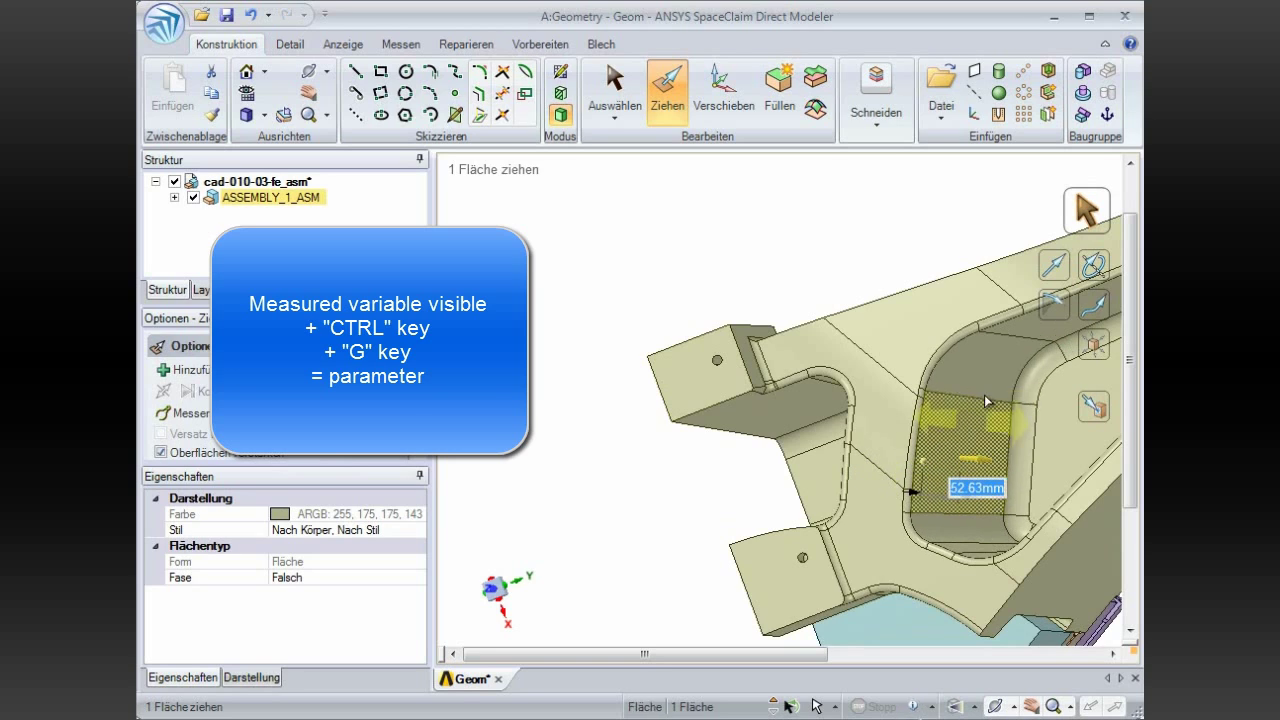
pyautogui.click(1057, 18)
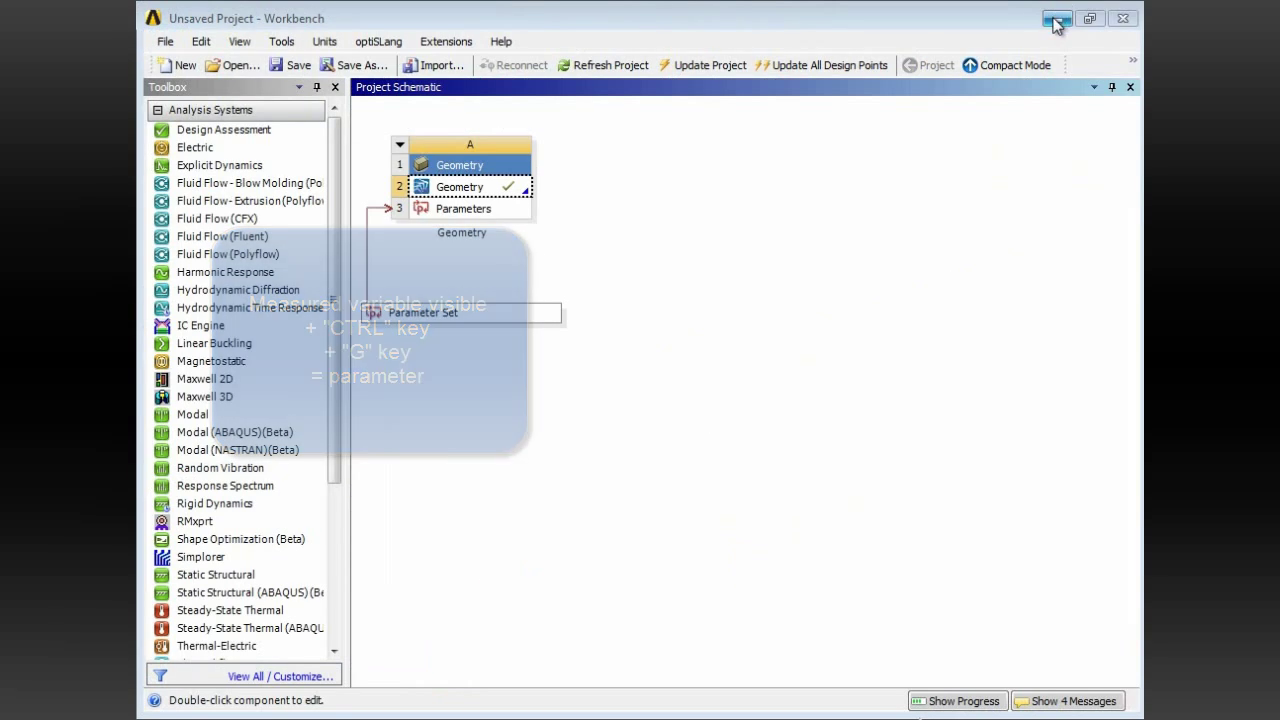